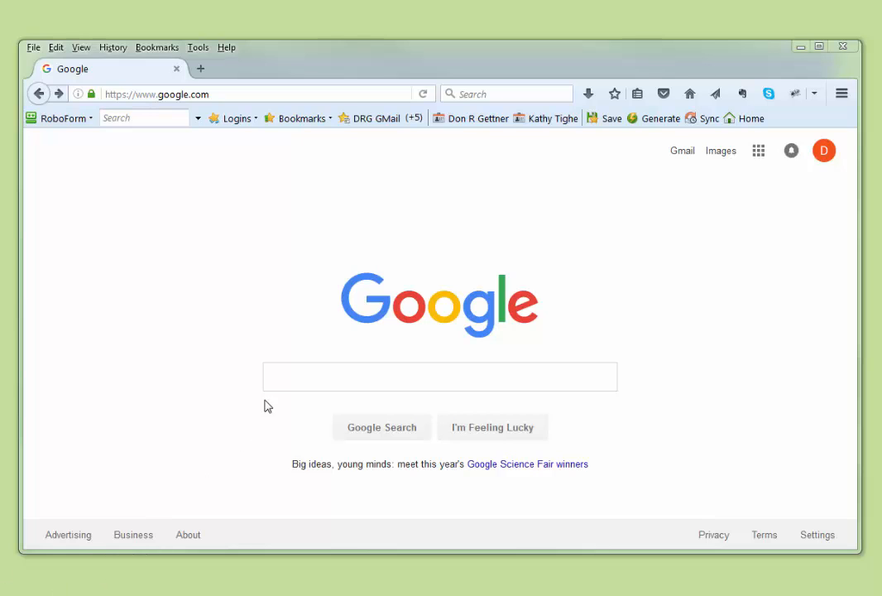
# Search Google for "tiger shapefiles census population"
pyautogui.click(275, 378)
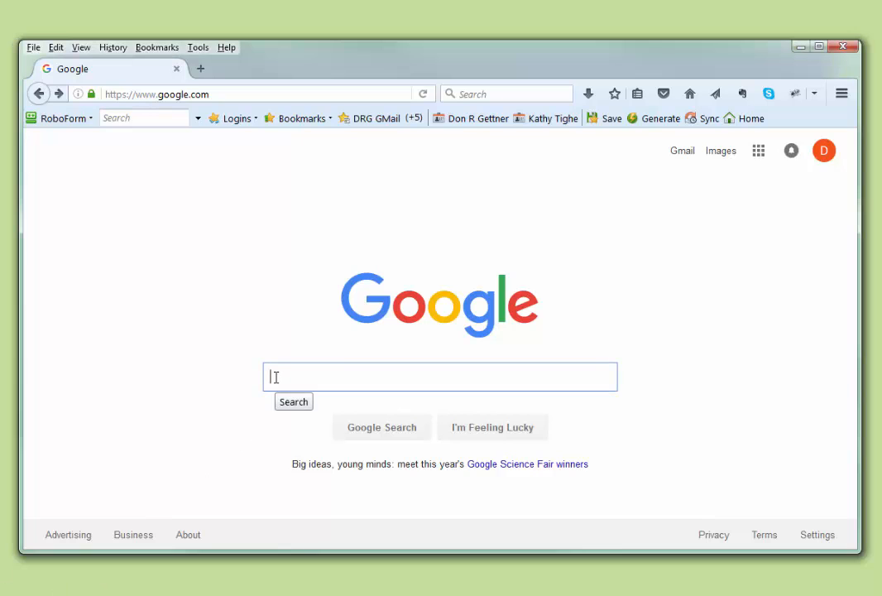
pyautogui.write('teg')
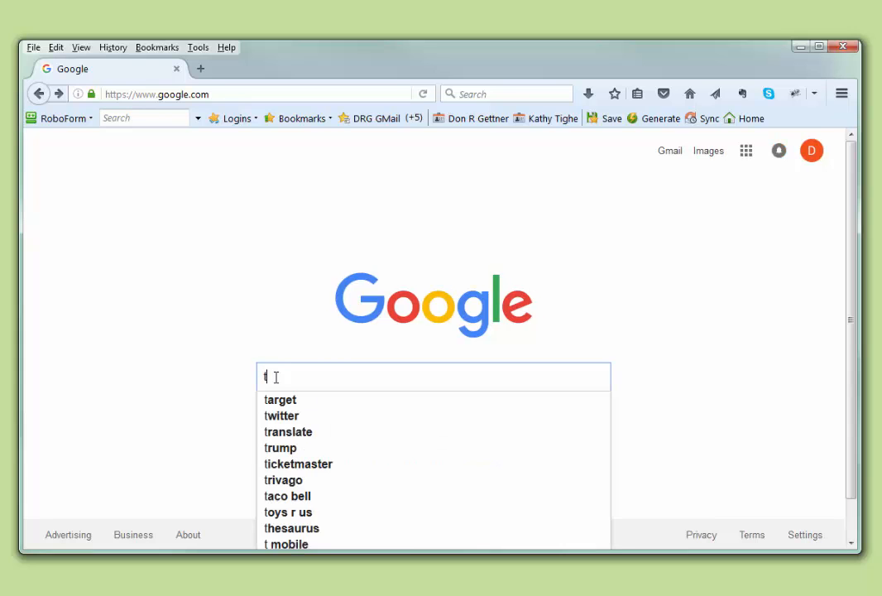
pyautogui.press('BackSpace')
pyautogui.press('BackSpace')
pyautogui.write('iger s')
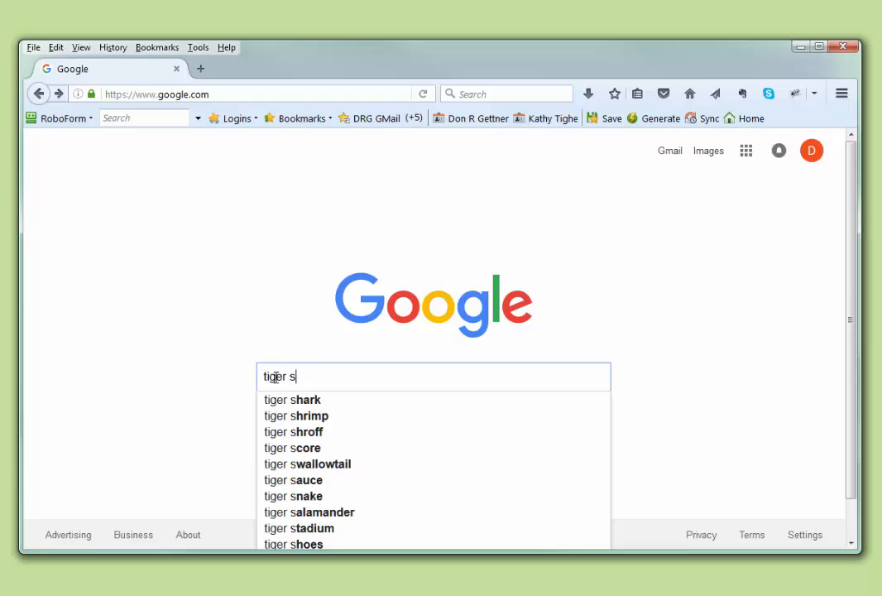
pyautogui.write('hapefiles')
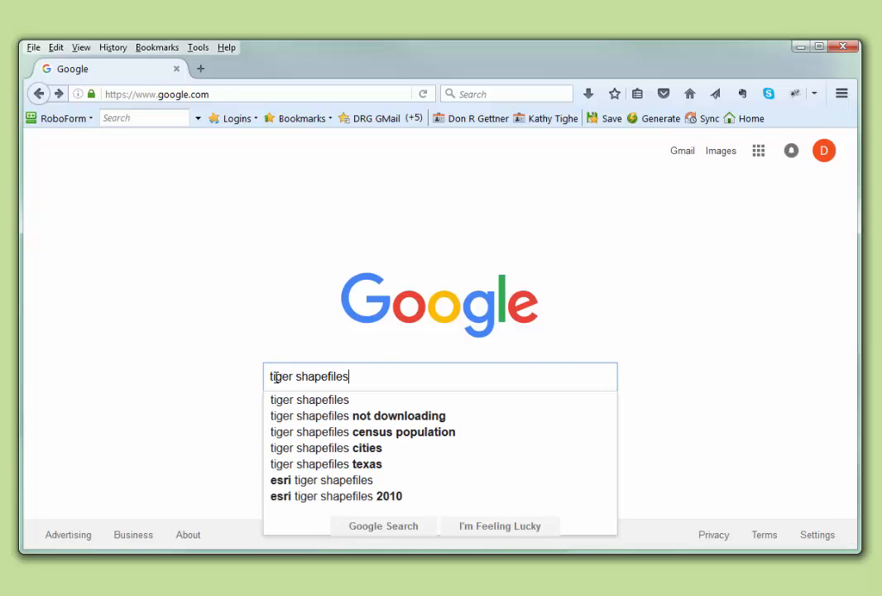
pyautogui.click(342, 437)
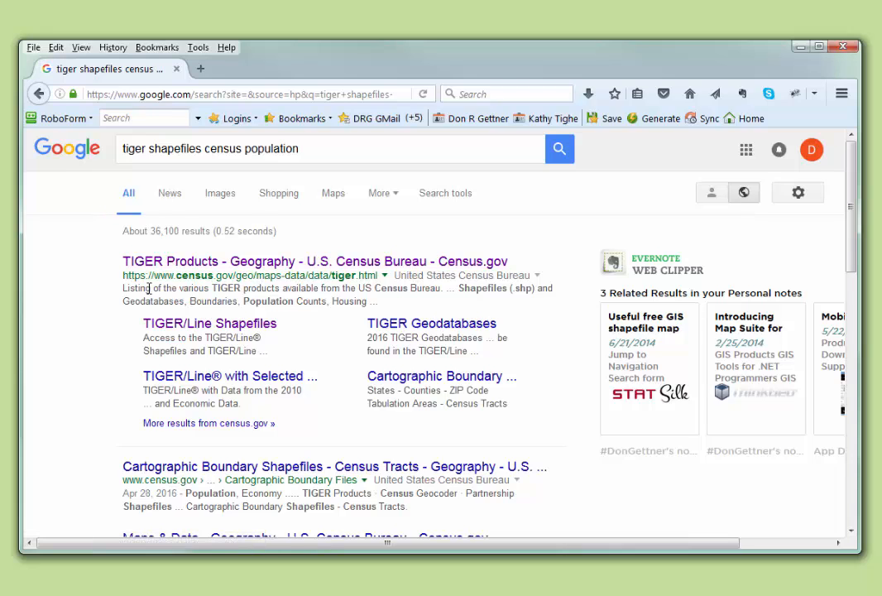
# Go to the Census Bureau's TIGER/Line Shapefiles page and open the web interface for downloading the 2016 shapefiles
pyautogui.click(176, 323)
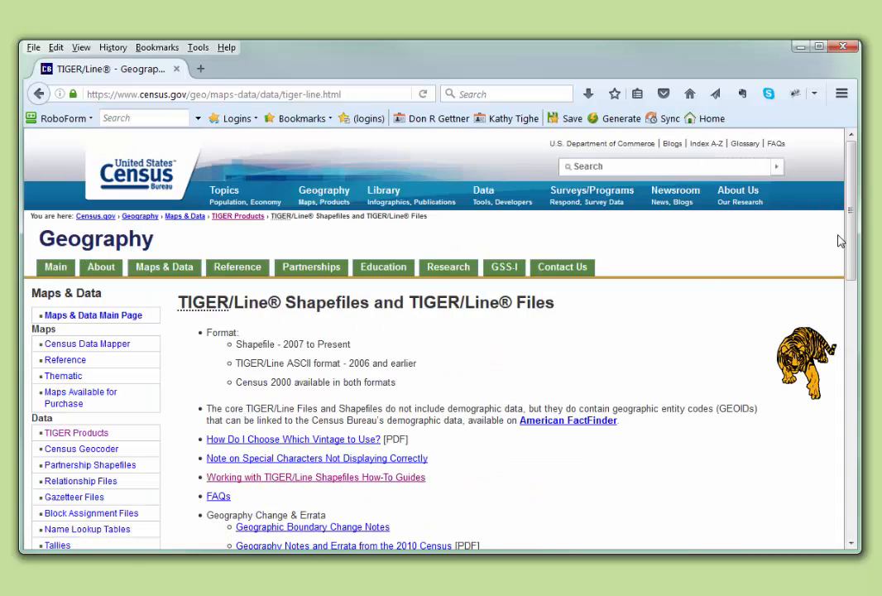
pyautogui.scroll(-2, 857, 275)
pyautogui.moveTo(857, 275); pyautogui.dragTo(860, 362)
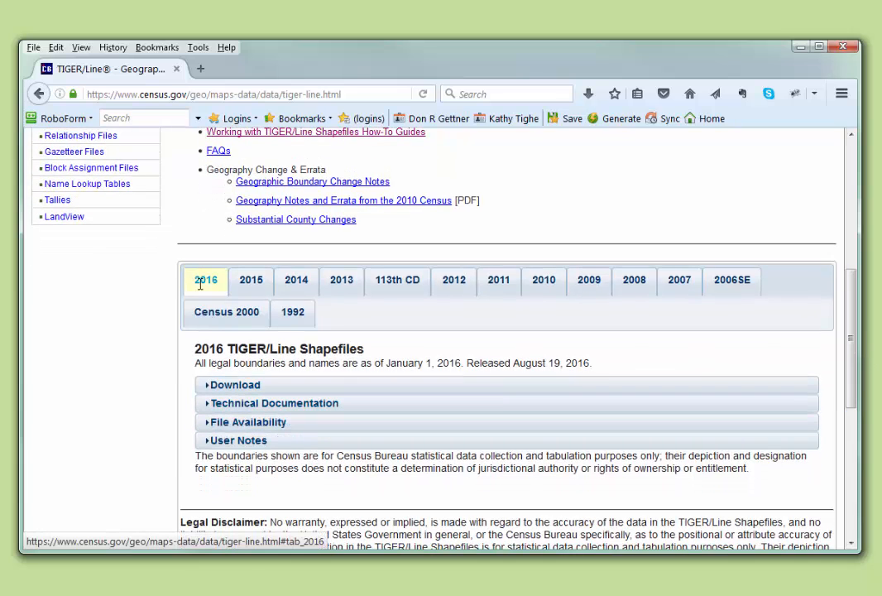
pyautogui.click(235, 387)
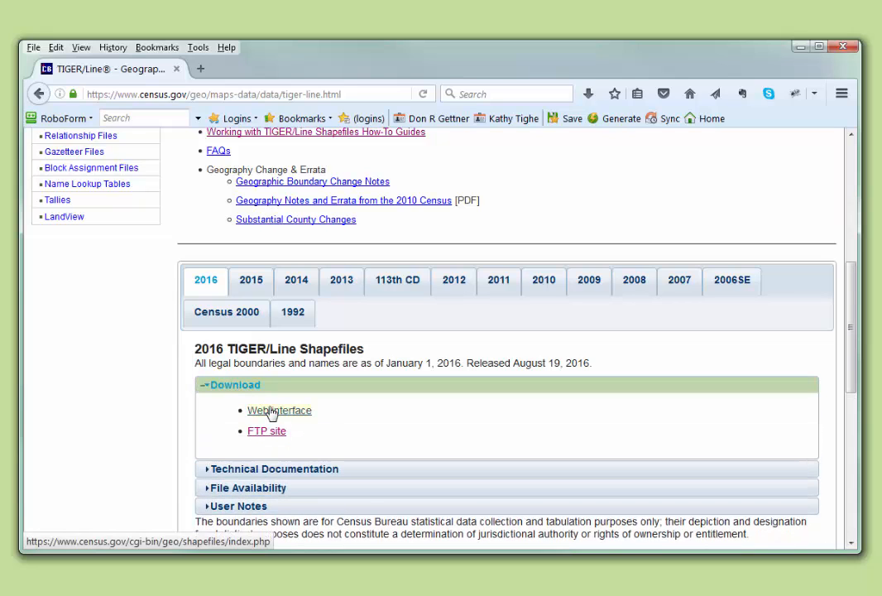
pyautogui.click(272, 411)
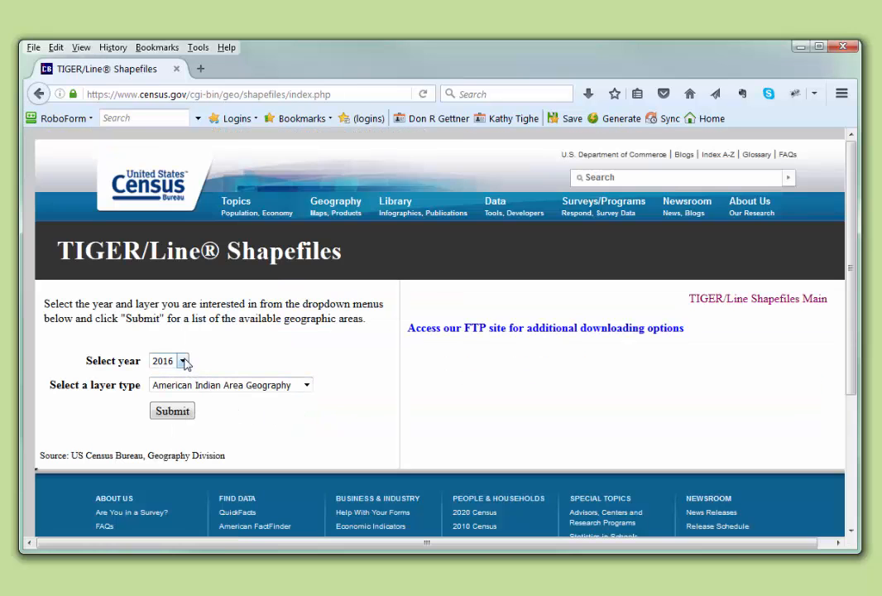
# Choose Water as the 2016 layer type and submit the selection
pyautogui.click(307, 385)
pyautogui.moveTo(310, 417); pyautogui.dragTo(310, 506)
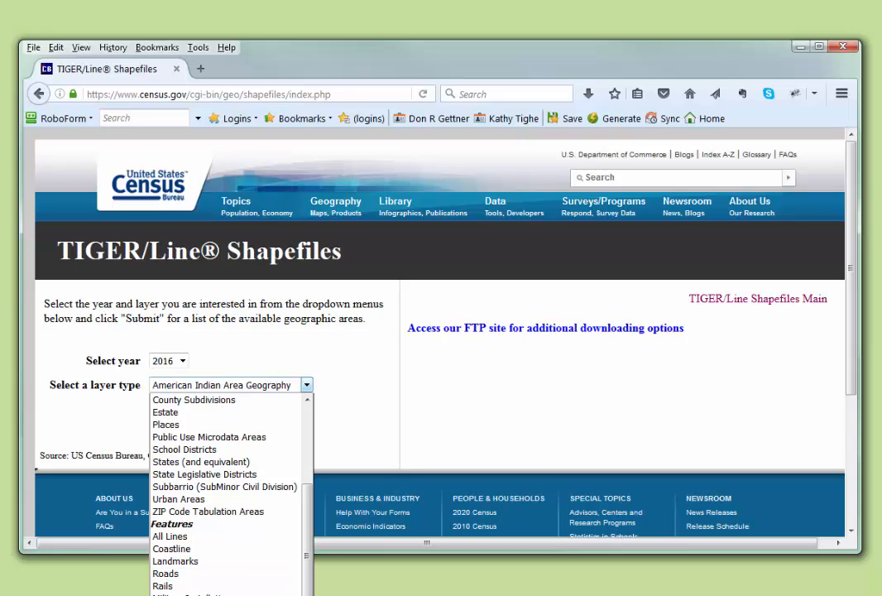
pyautogui.click(184, 595)
pyautogui.click(172, 410)
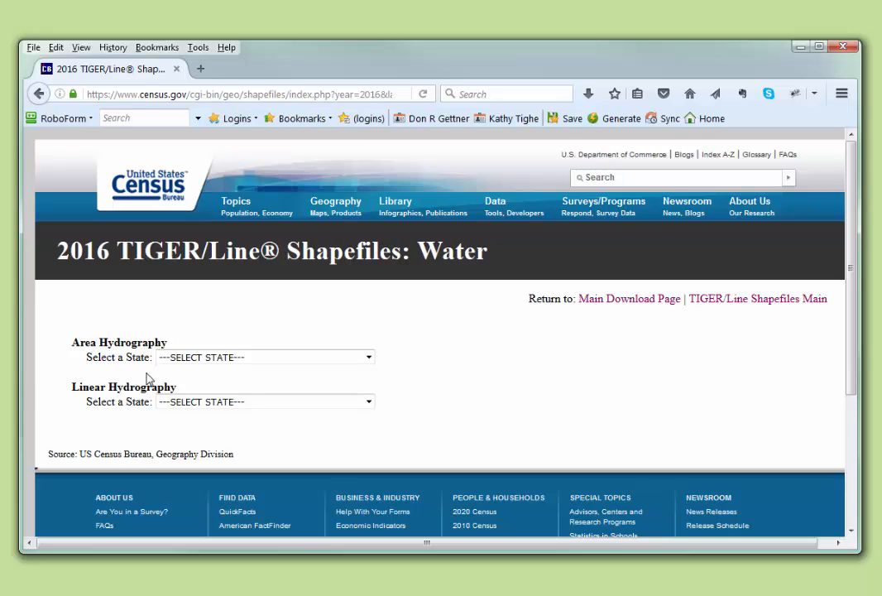
# Download the Area Hydrography shapefile for Hillsborough County, Florida
pyautogui.click(369, 357)
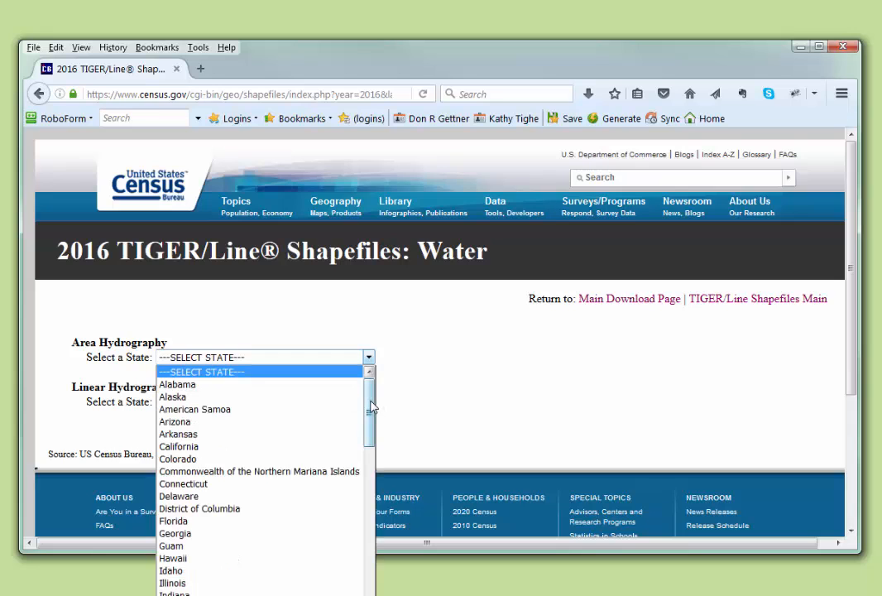
pyautogui.scroll(-2, 370, 417)
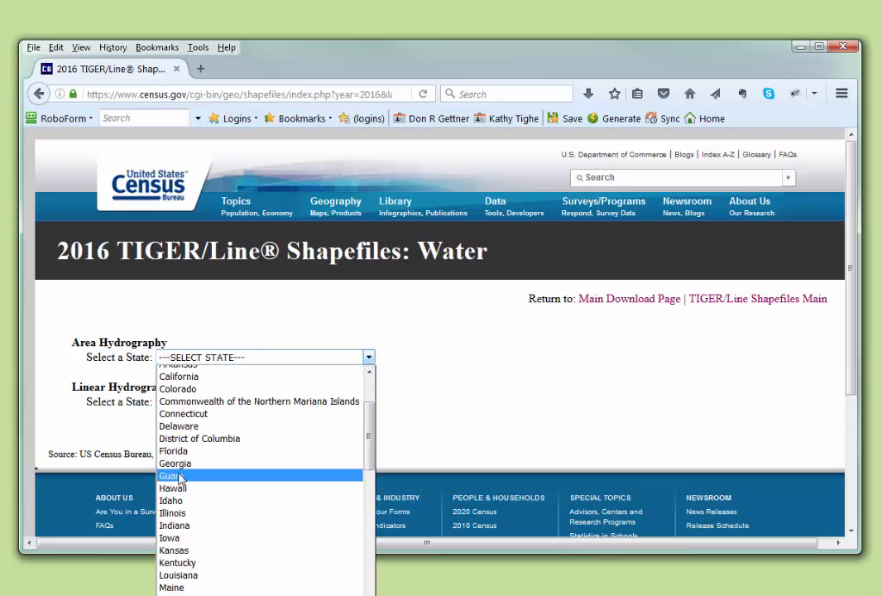
pyautogui.click(191, 451)
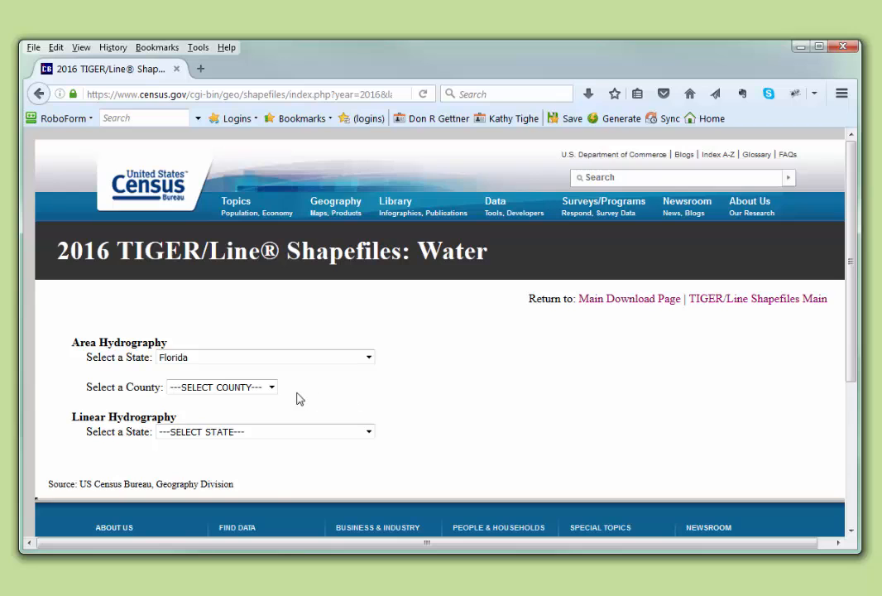
pyautogui.click(272, 388)
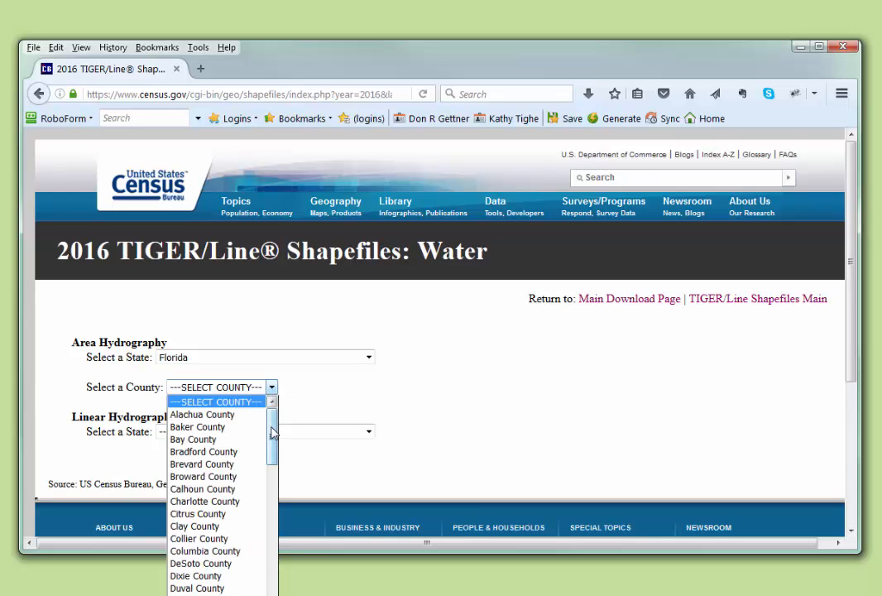
pyautogui.moveTo(274, 430); pyautogui.dragTo(280, 478)
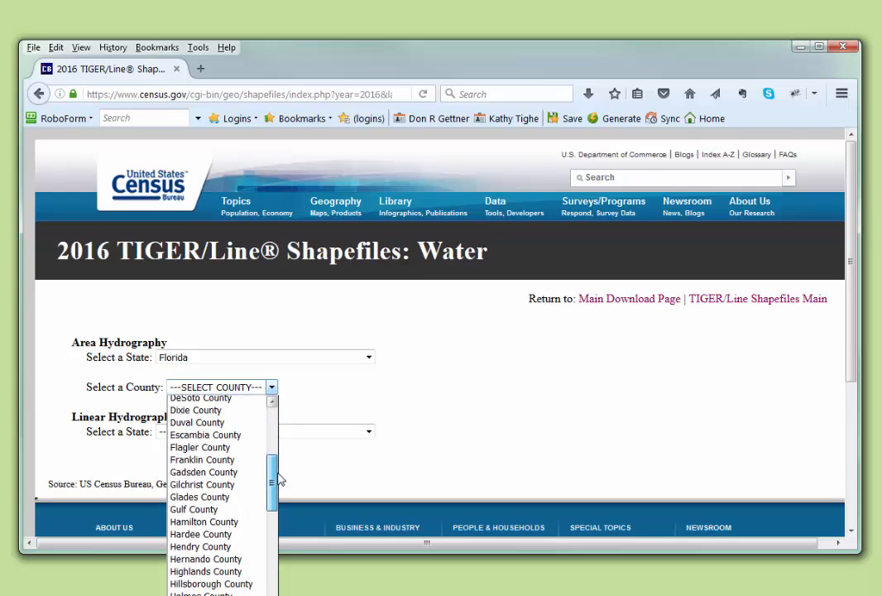
pyautogui.click(227, 585)
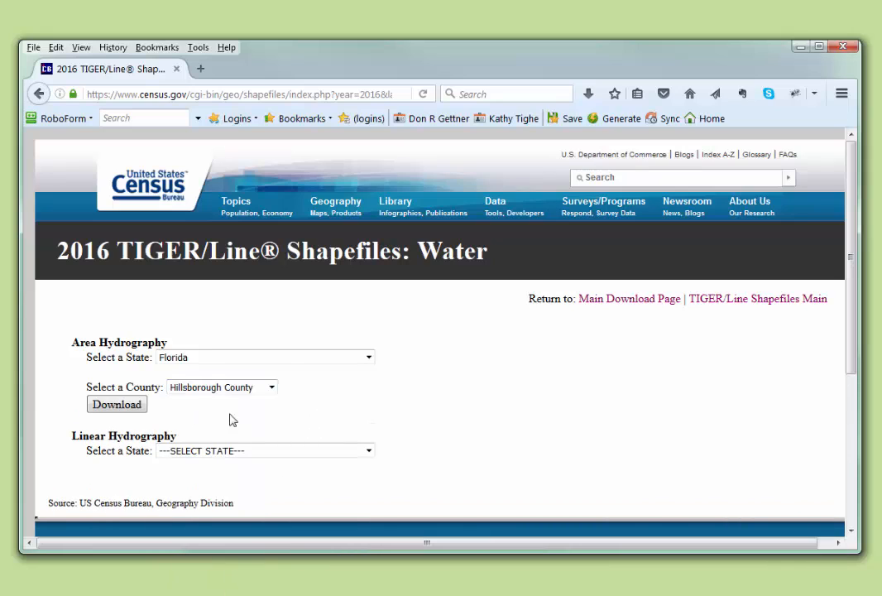
pyautogui.click(115, 407)
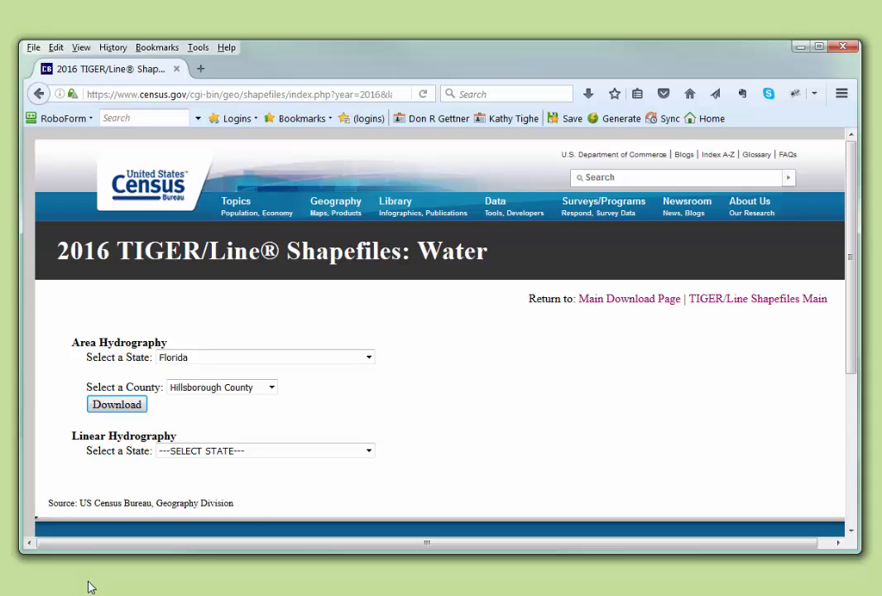
# Return to the layer selection page and submit Roads as the 2016 layer type
pyautogui.click(37, 95)
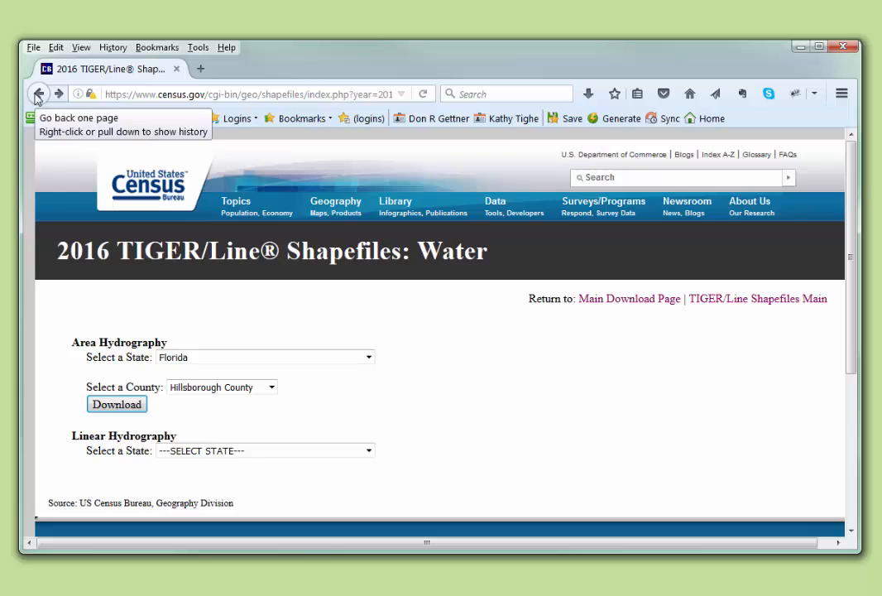
pyautogui.click(37, 95)
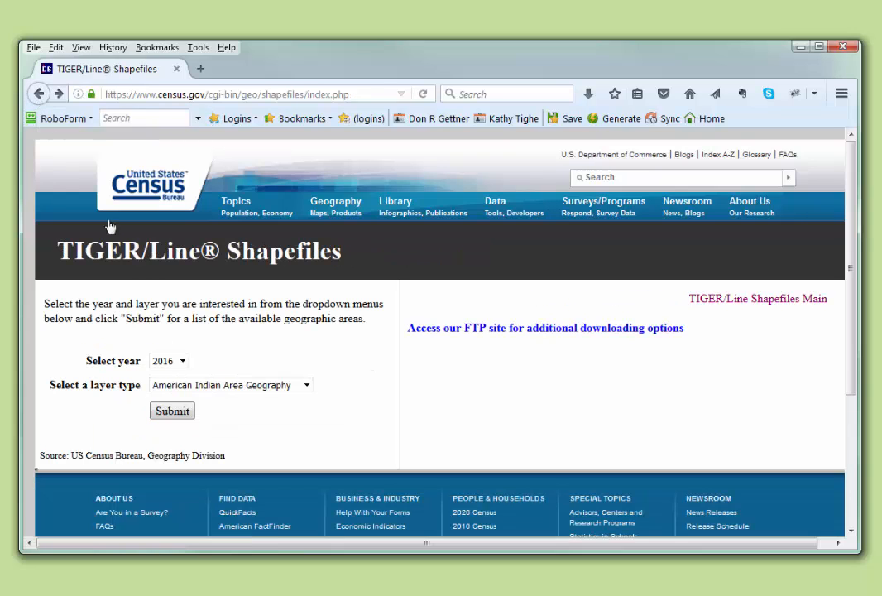
pyautogui.click(306, 385)
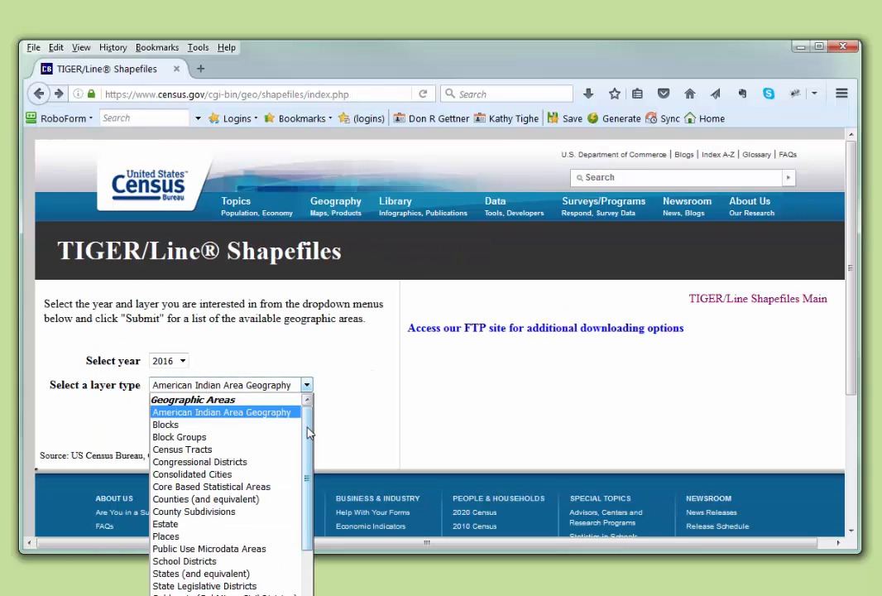
pyautogui.scroll(-4, 309, 434)
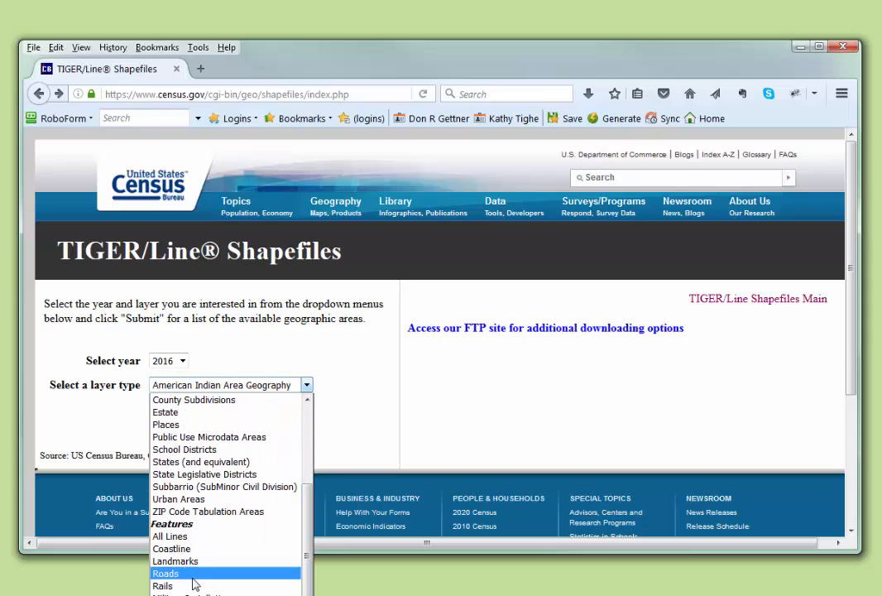
pyautogui.click(173, 574)
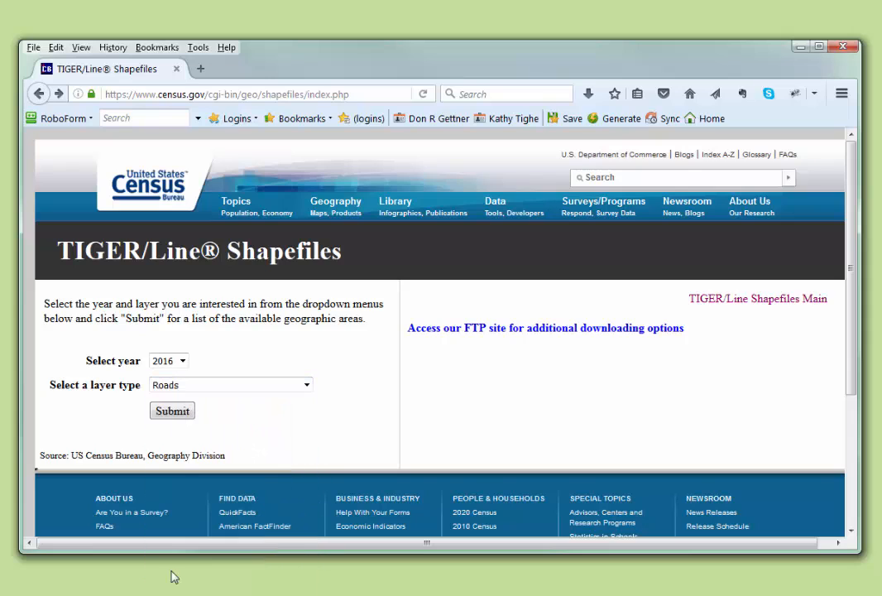
pyautogui.click(168, 411)
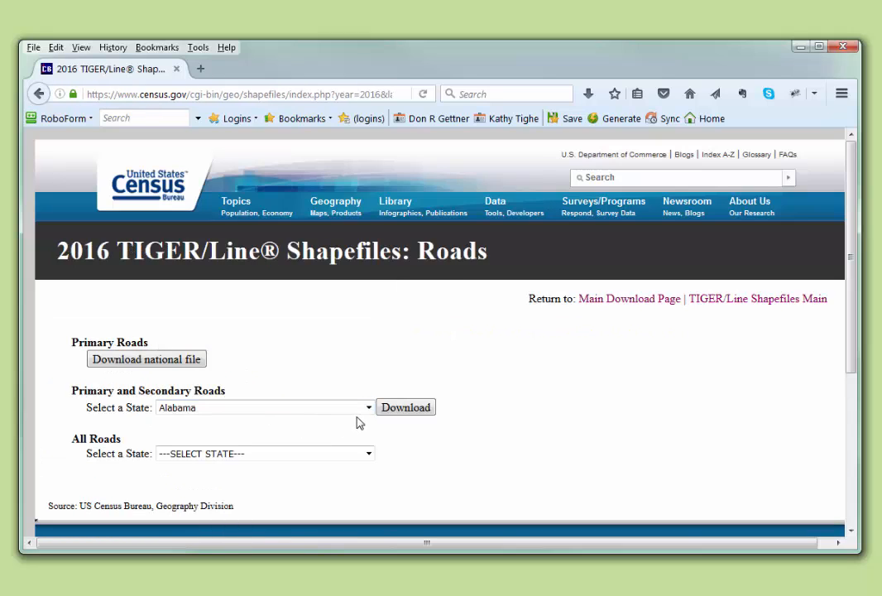
# Set the state for Primary and Secondary Roads to Florida
pyautogui.click(368, 407)
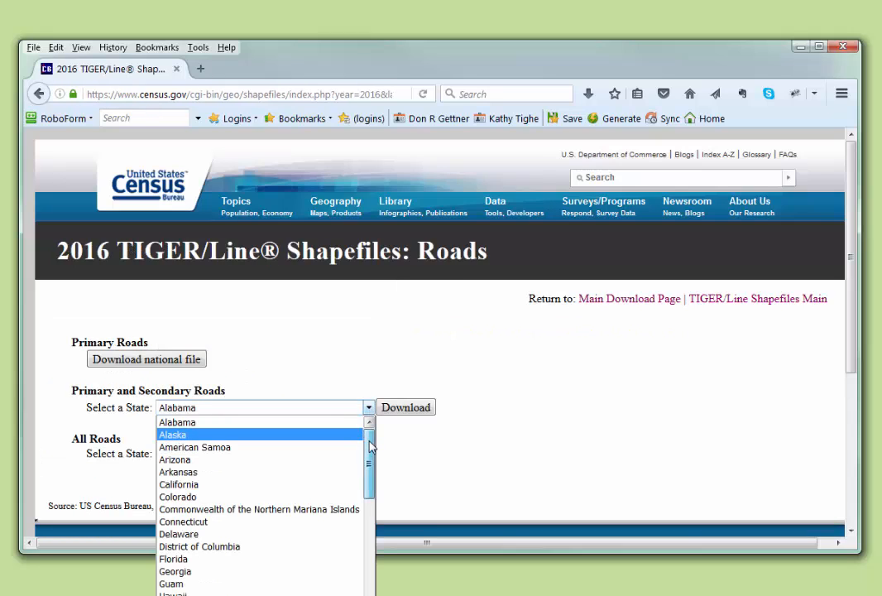
pyautogui.scroll(-1, 369, 451)
pyautogui.click(351, 531)
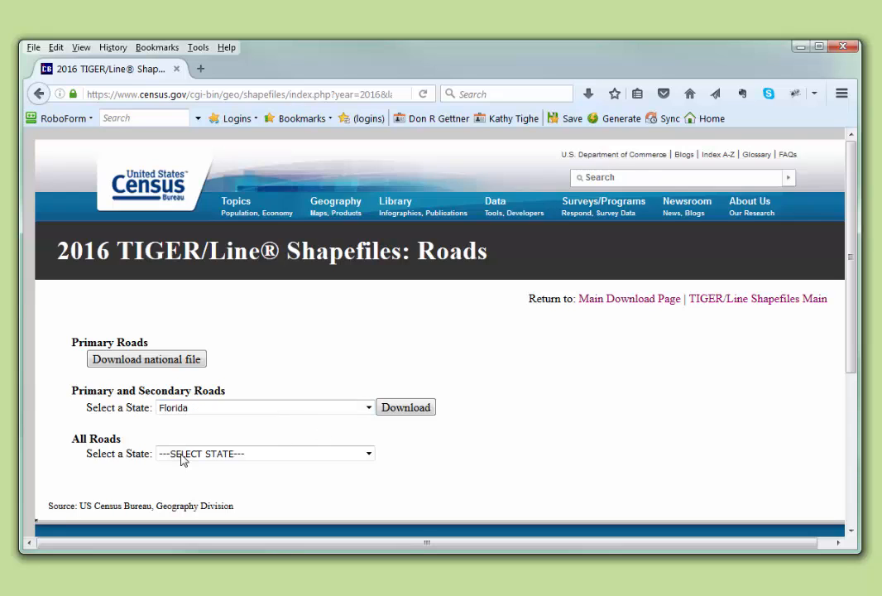
# Download the All Roads shapefile for Hillsborough County, Florida
pyautogui.click(369, 455)
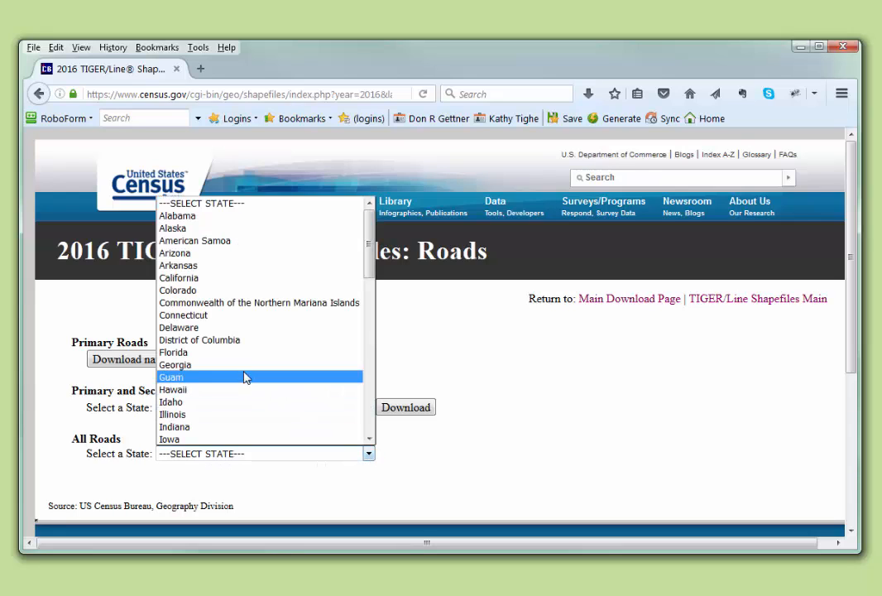
pyautogui.click(183, 353)
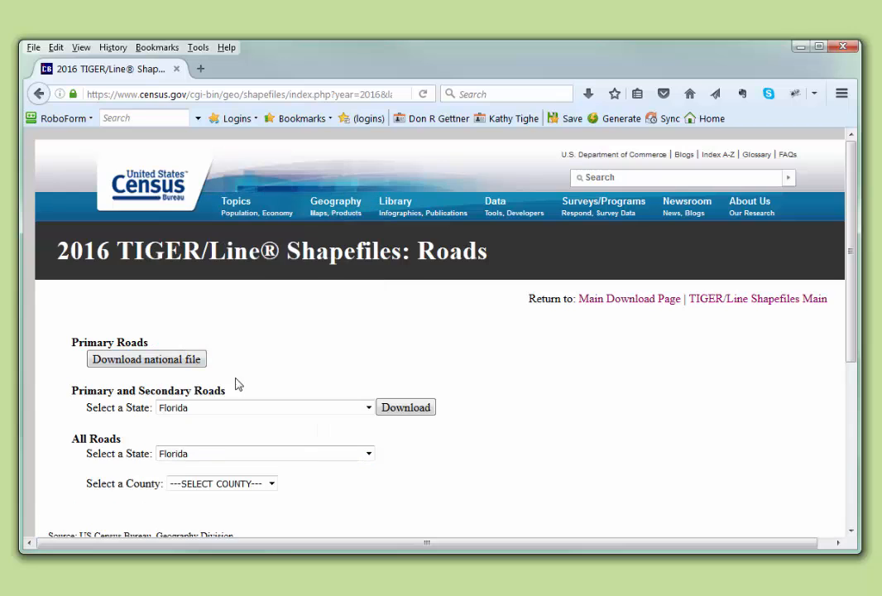
pyautogui.click(273, 486)
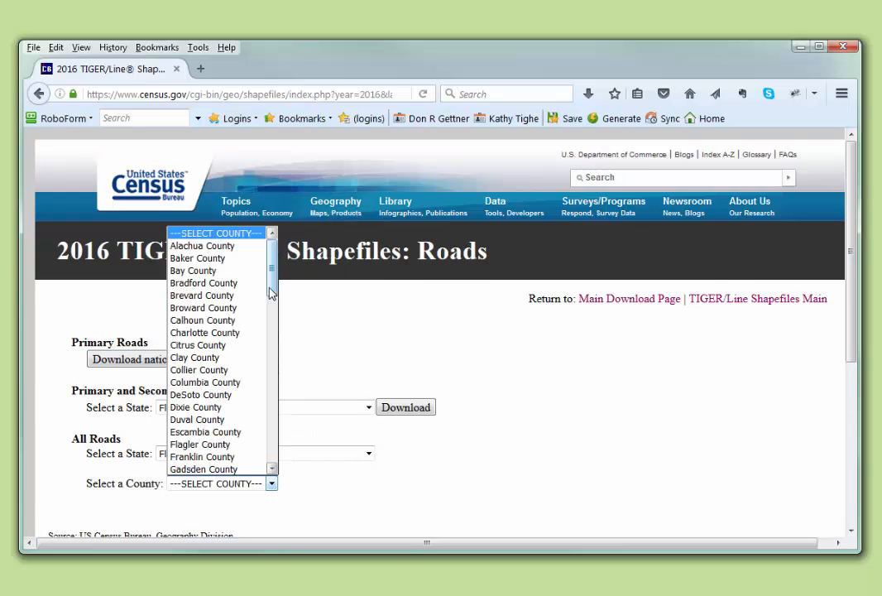
pyautogui.moveTo(272, 286); pyautogui.dragTo(276, 329)
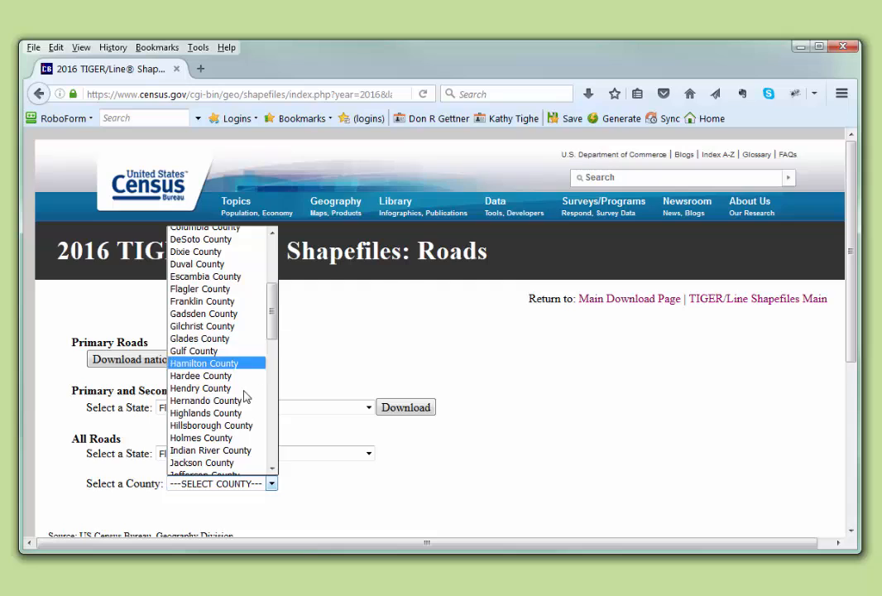
pyautogui.click(217, 425)
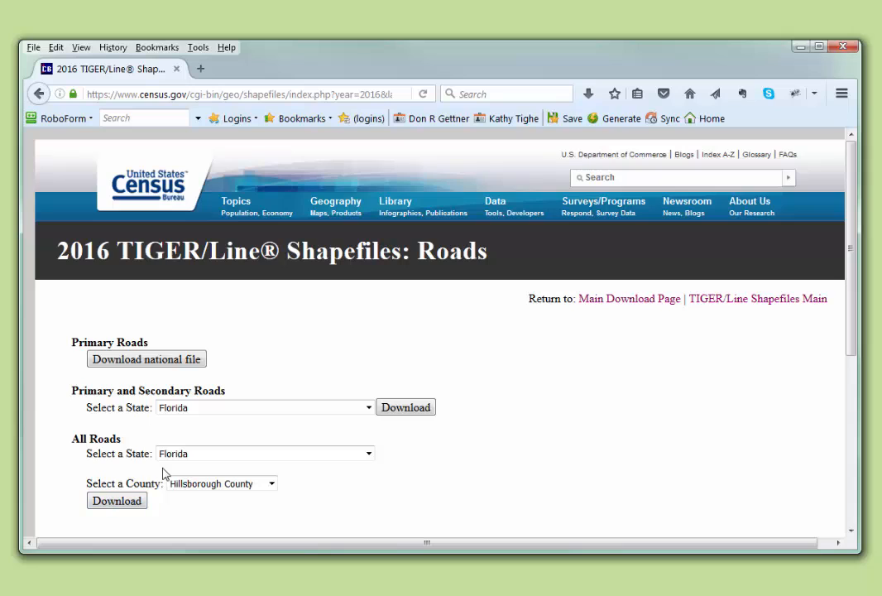
pyautogui.click(113, 506)
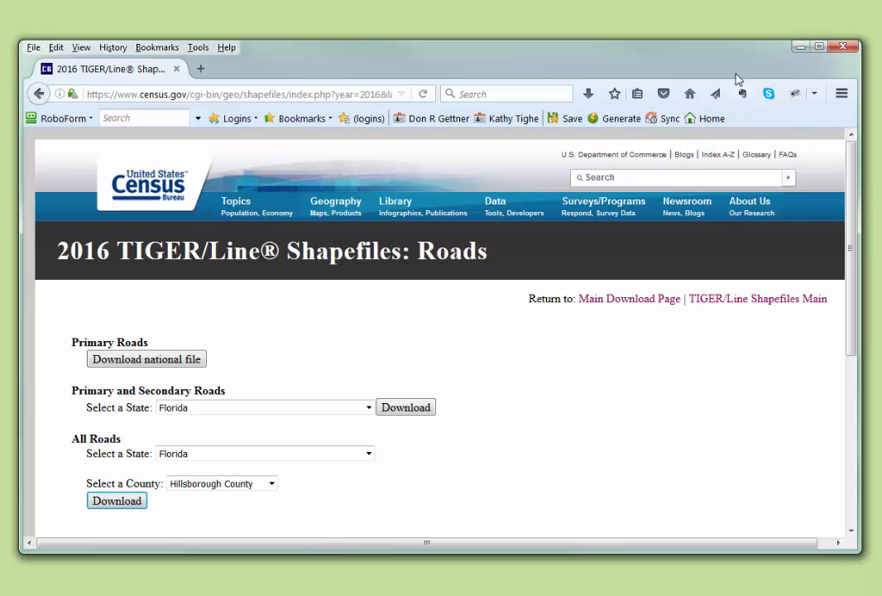
# Switch to the Hillsborough FL folder in Windows Explorer and extract tl_2016_12057_roads.zip there with 7-Zip
pyautogui.click(799, 47)
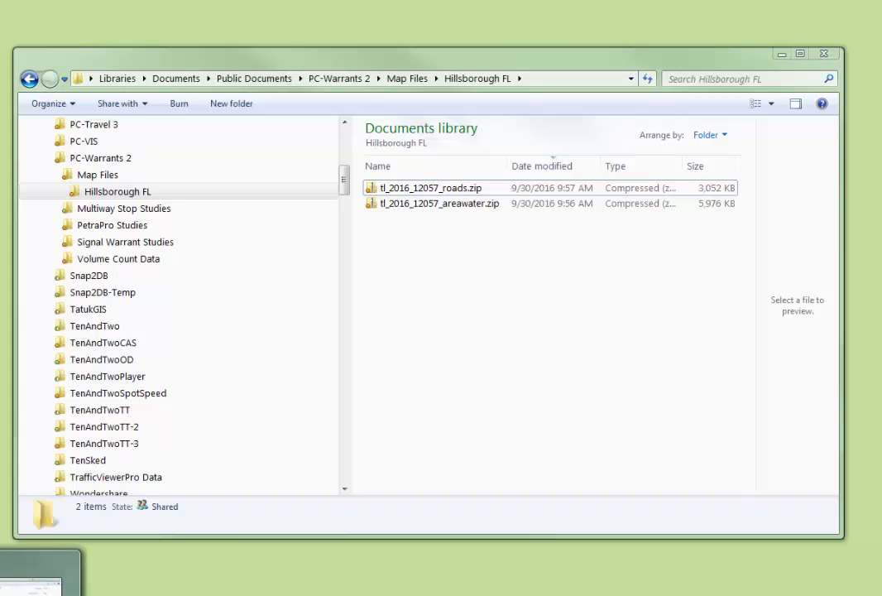
pyautogui.click(33, 584)
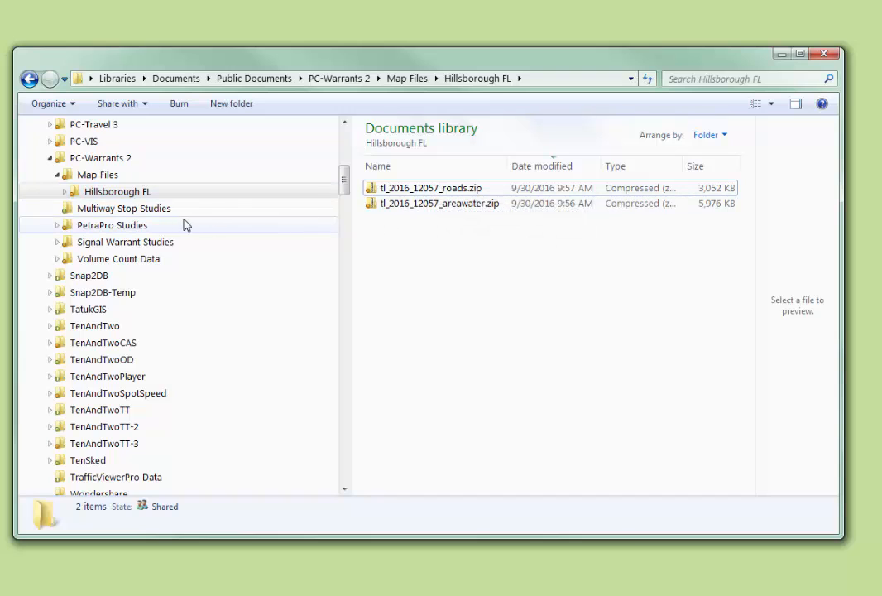
pyautogui.rightClick(432, 194)
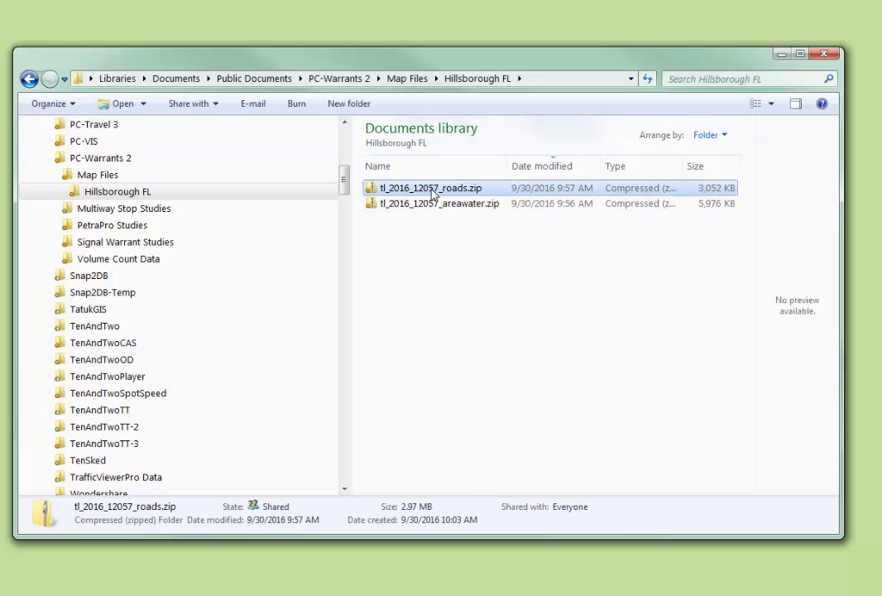
pyautogui.moveTo(551, 303)
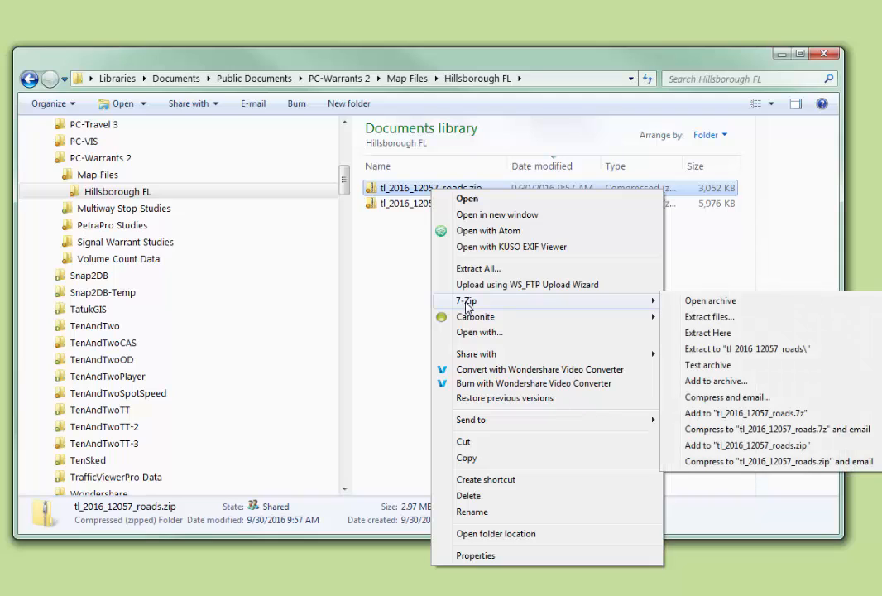
pyautogui.click(717, 334)
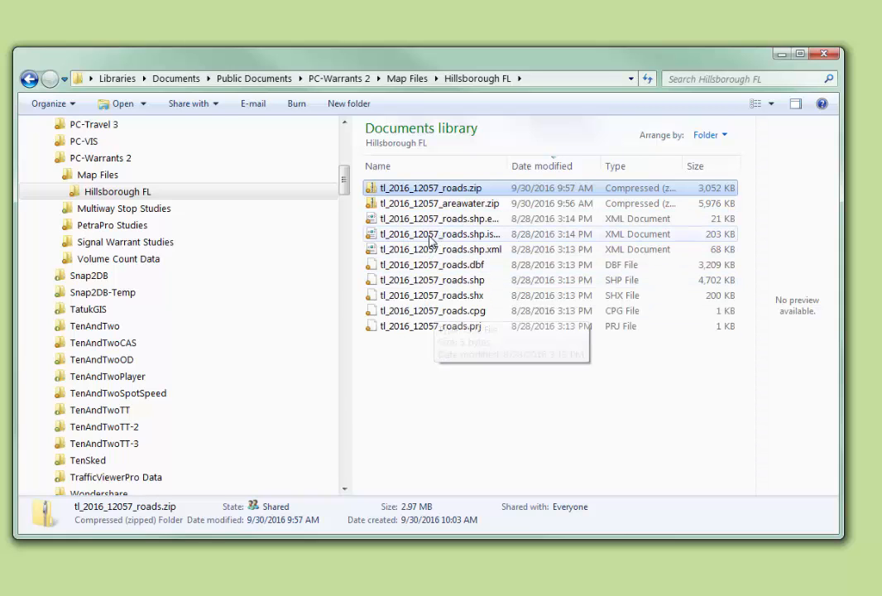
# Extract tl_2016_12057_areawater.zip into the same Hillsborough FL folder with 7-Zip
pyautogui.rightClick(426, 207)
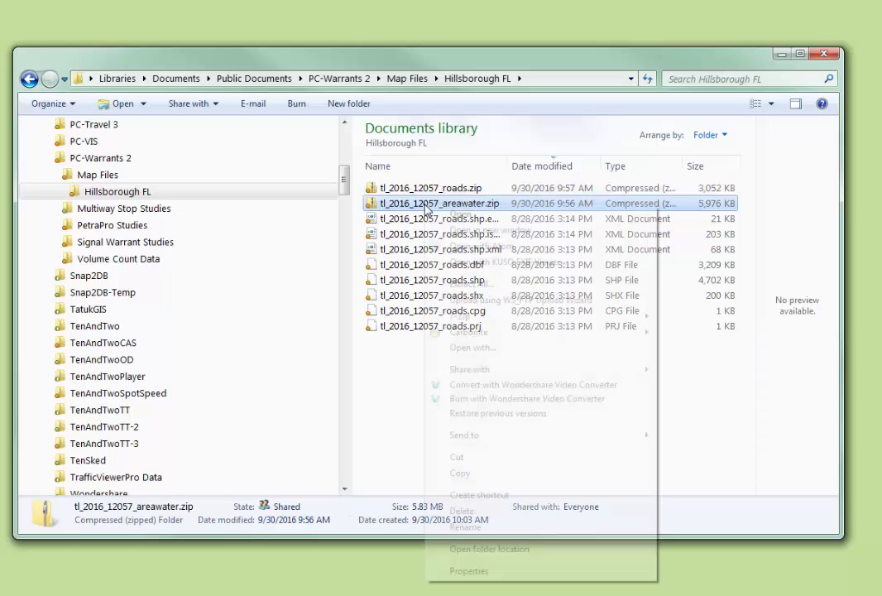
pyautogui.moveTo(497, 316)
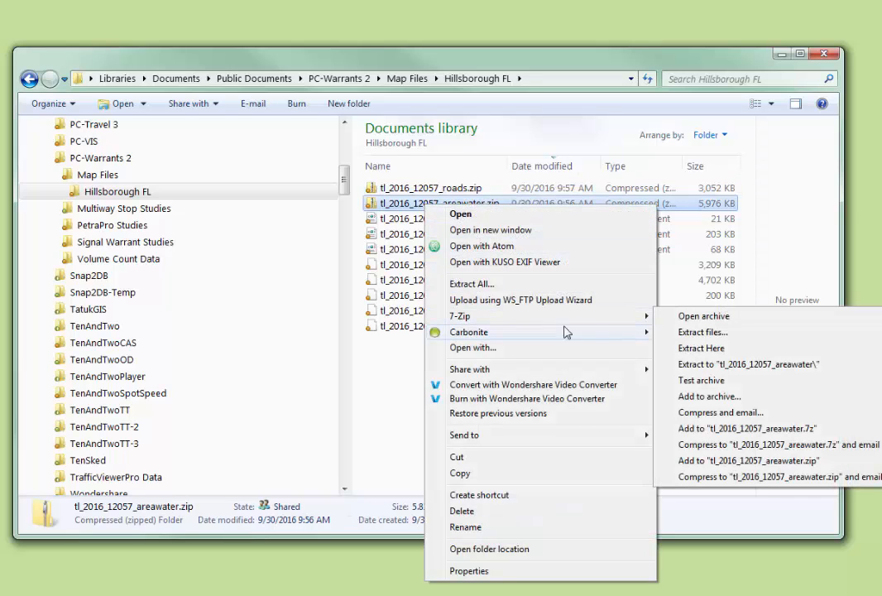
pyautogui.click(697, 351)
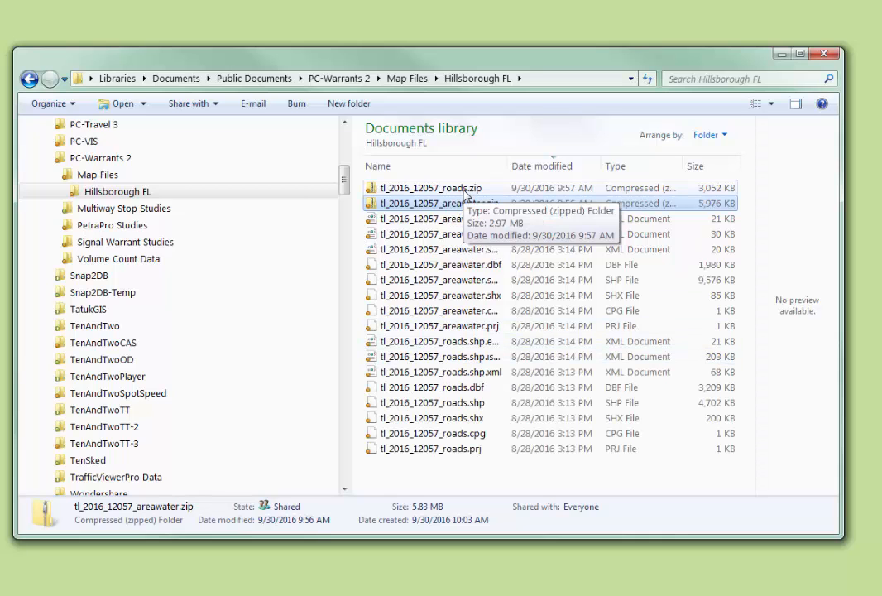
# Delete the roads and areawater zip files, and widen the Name column to fit the full file names
pyautogui.keyDown('ctrl'); pyautogui.click(464, 190); pyautogui.keyUp('ctrl')
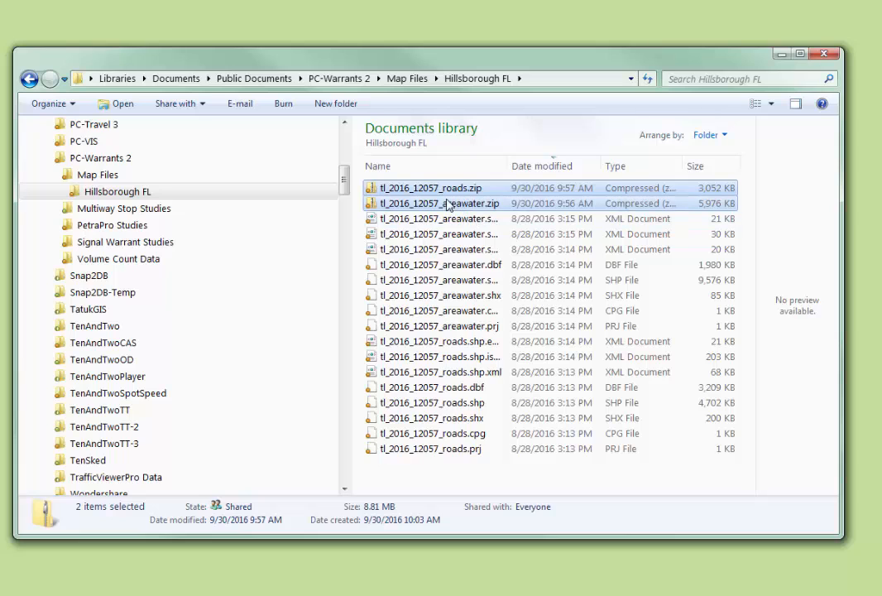
pyautogui.moveTo(449, 202); pyautogui.dragTo(662, 361)
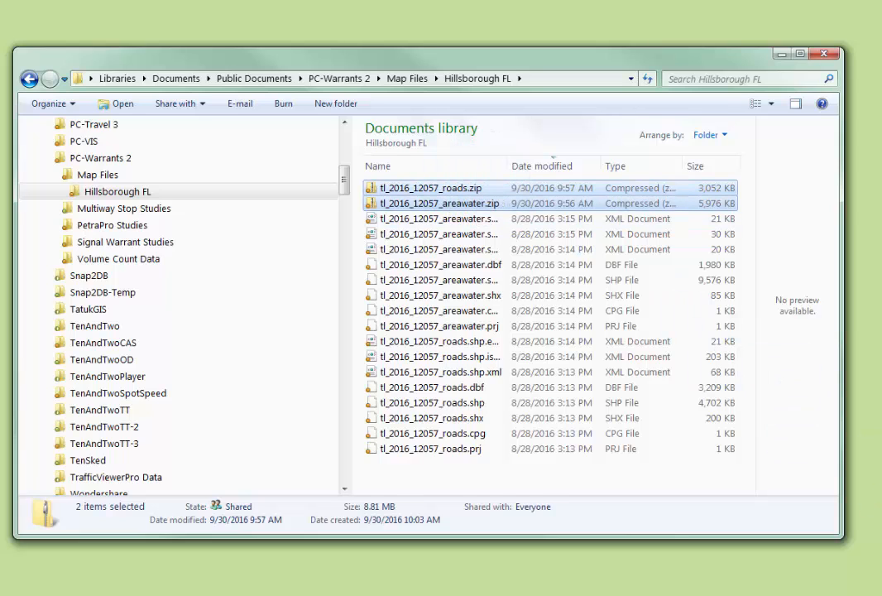
pyautogui.press('Delete')
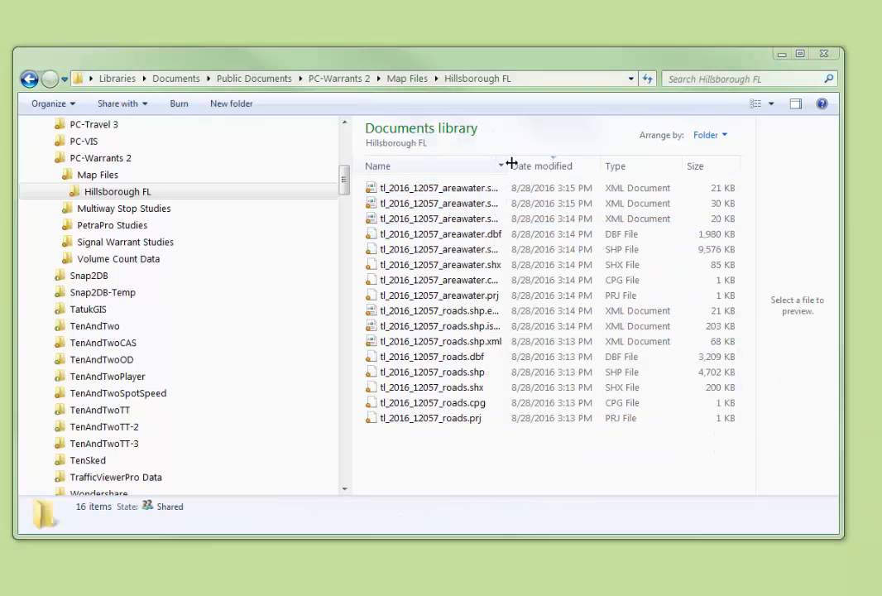
pyautogui.moveTo(506, 167); pyautogui.dragTo(560, 165)
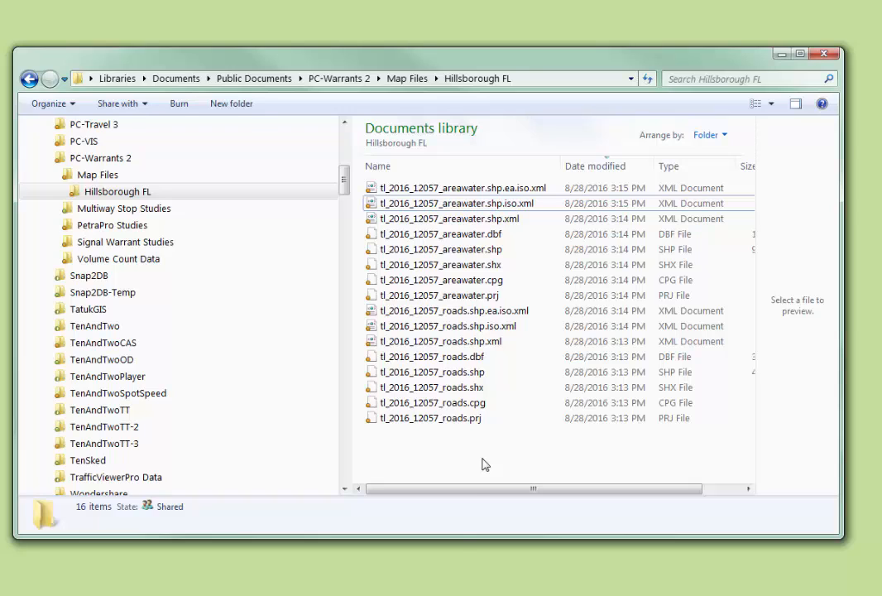
# Switch to TatukGIS Viewer and add tl_2016_12057_areawater.shp from the Hillsborough FL folder as a layer
pyautogui.moveTo(485, 595)
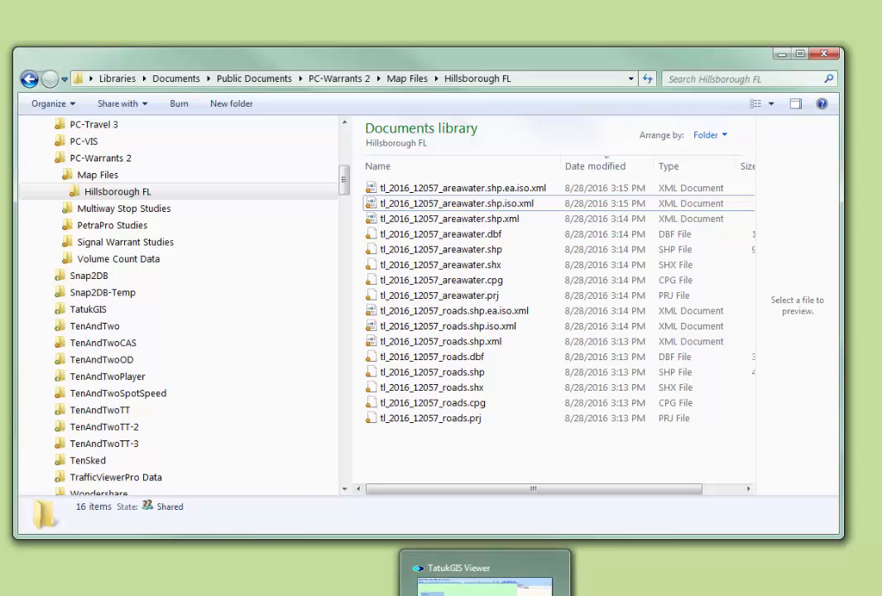
pyautogui.click(485, 587)
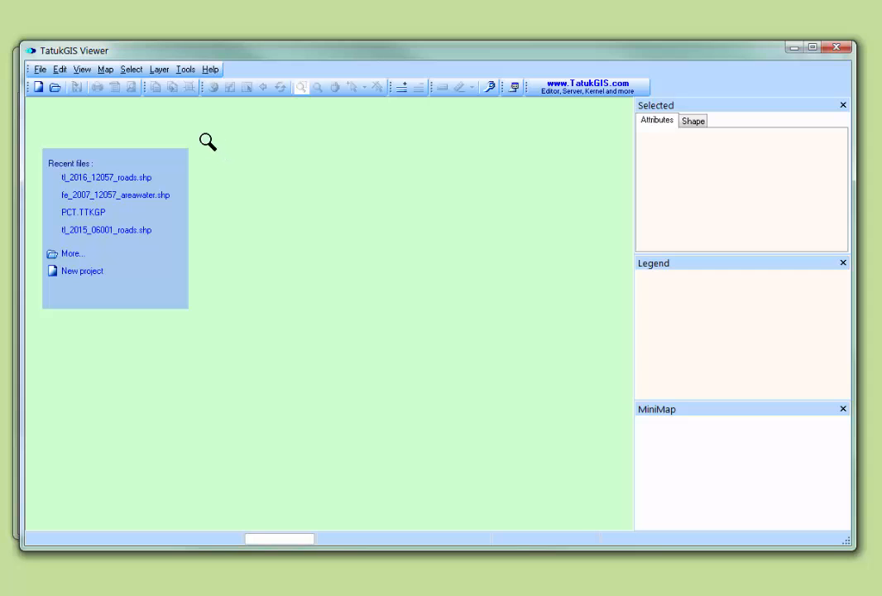
pyautogui.click(156, 72)
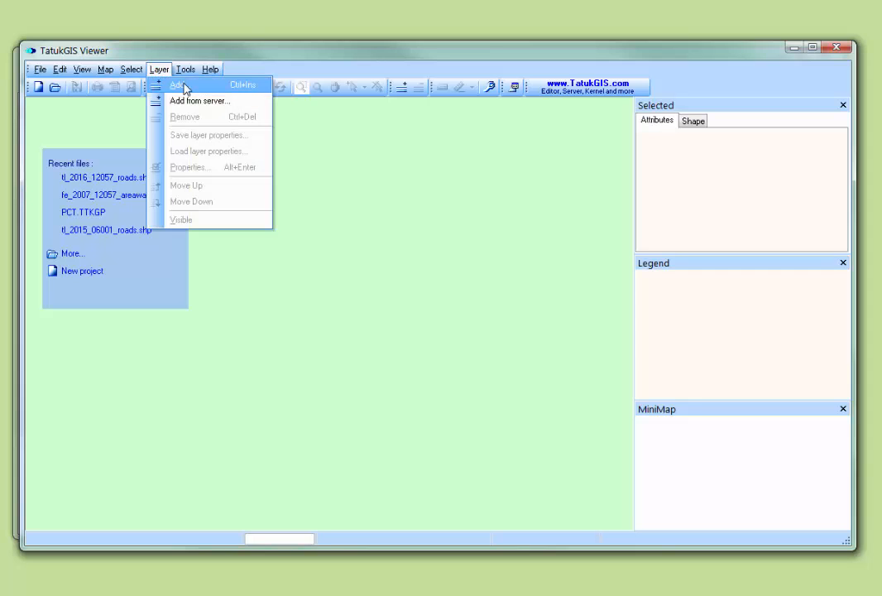
pyautogui.click(184, 88)
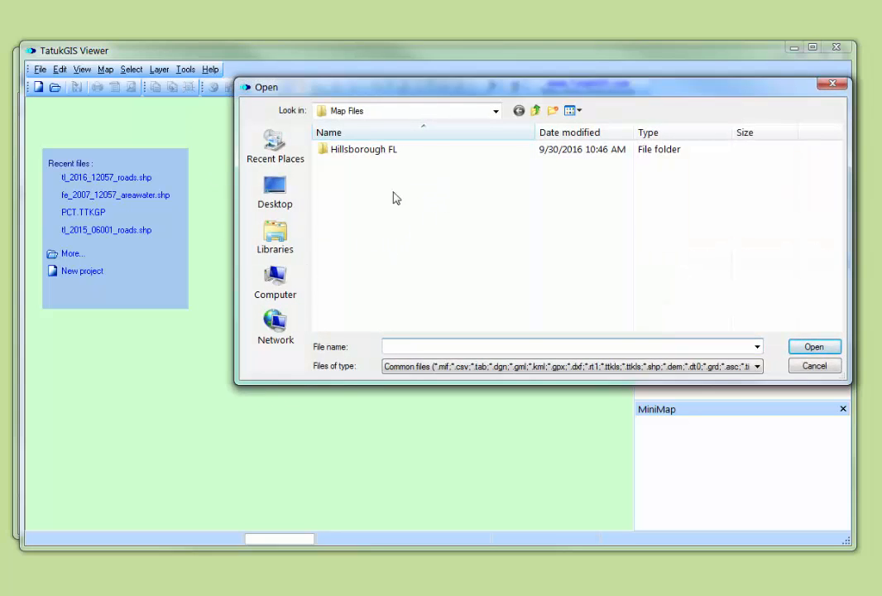
pyautogui.doubleClick(330, 149)
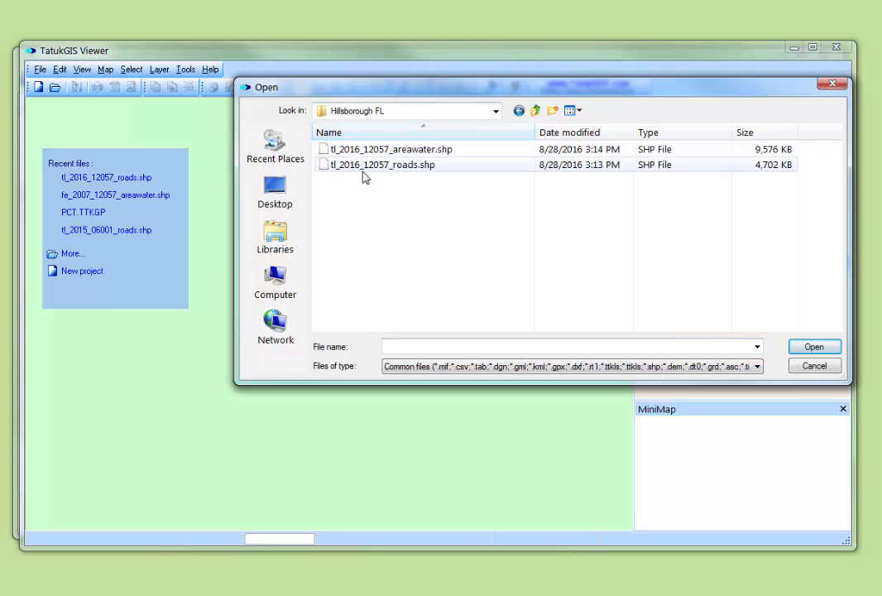
pyautogui.click(403, 149)
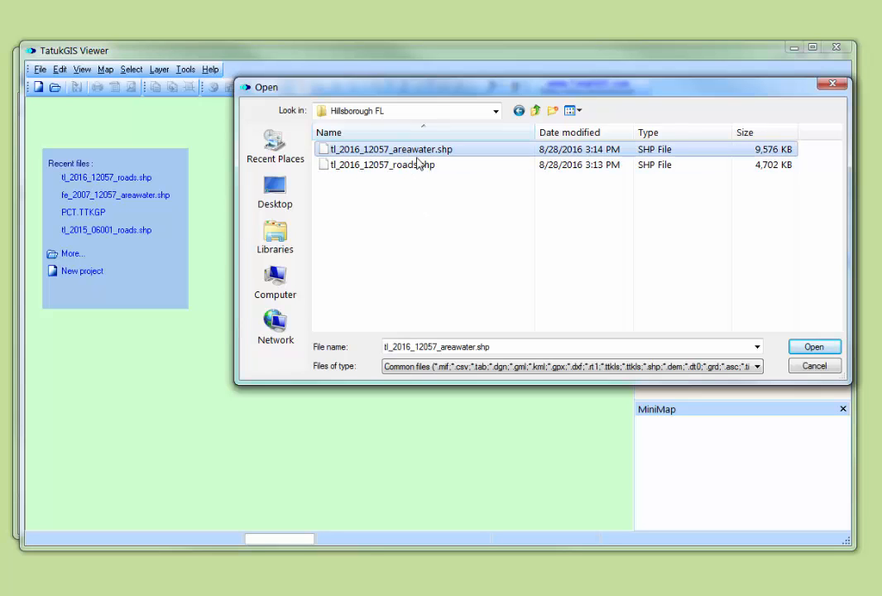
pyautogui.click(811, 346)
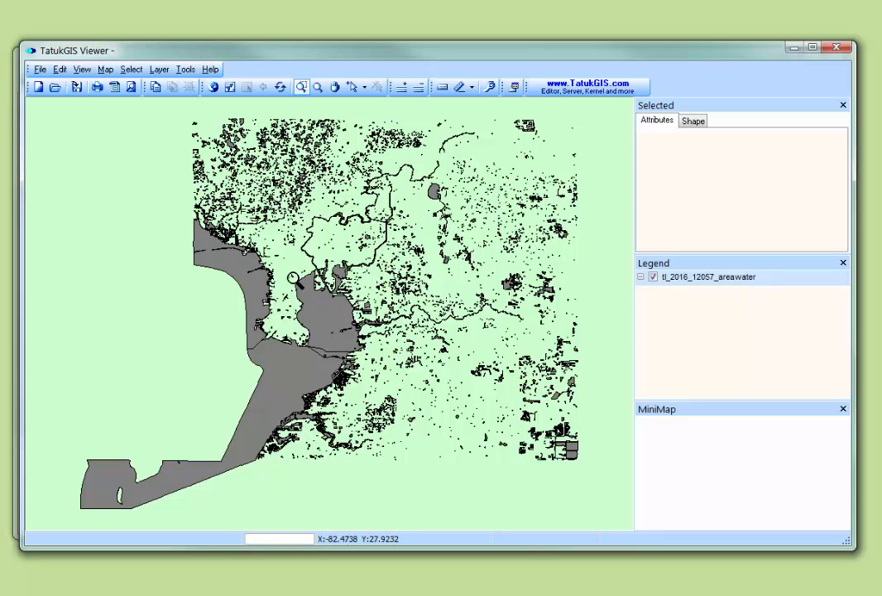
# Load the layer properties from TigerAreaWater.ini in the Map Files folder onto the areawater layer
pyautogui.click(159, 71)
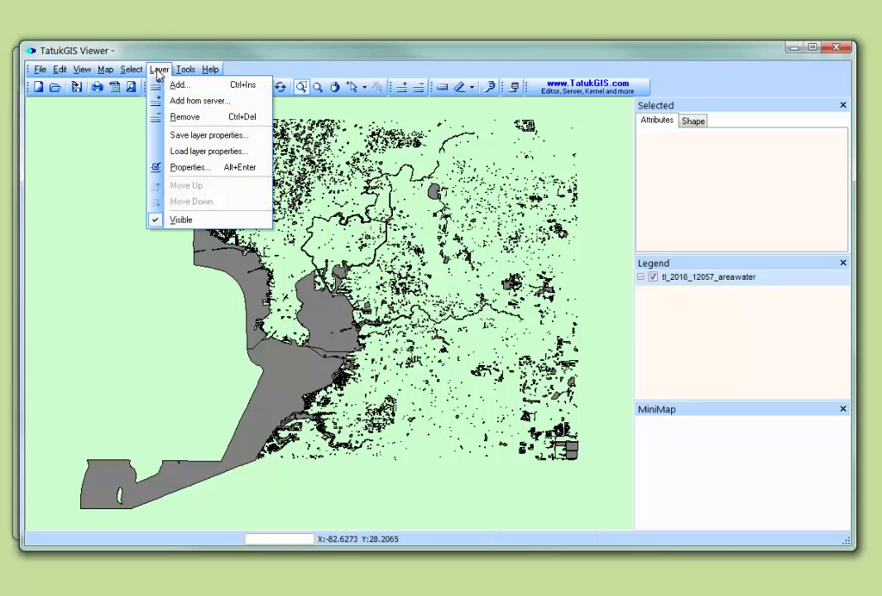
pyautogui.click(187, 152)
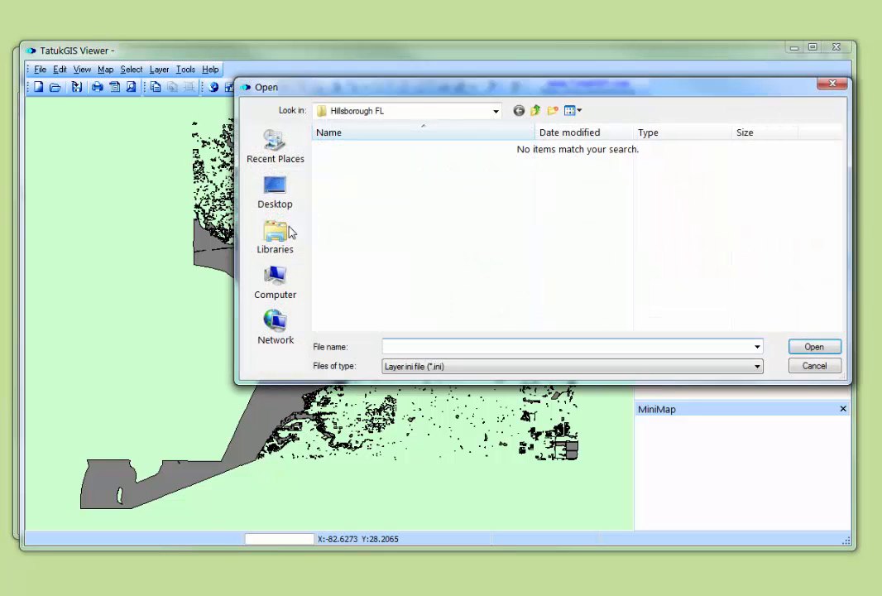
pyautogui.click(536, 111)
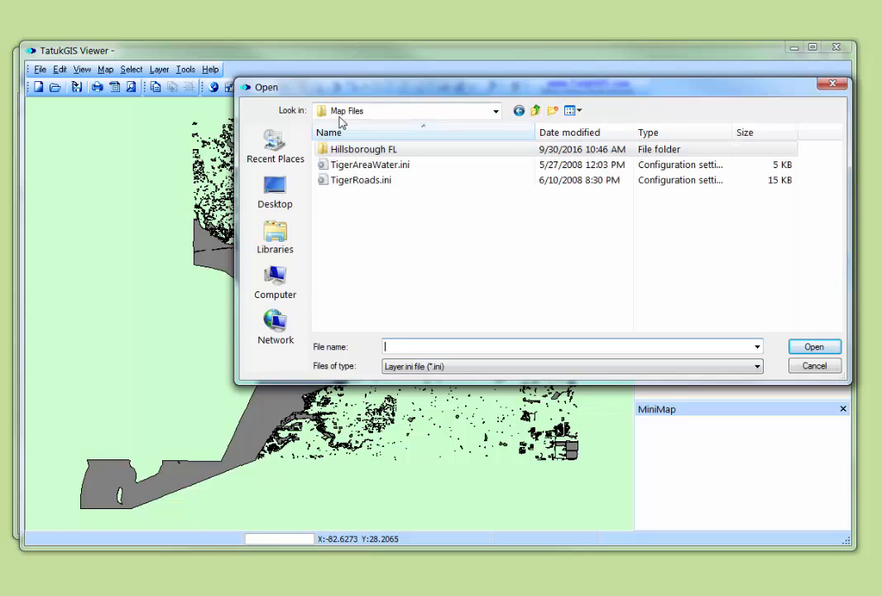
pyautogui.click(392, 167)
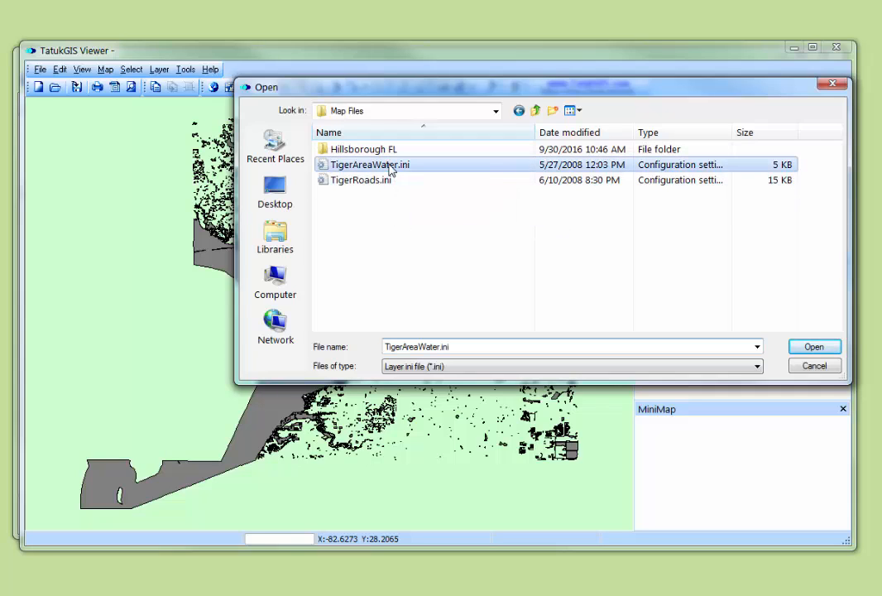
pyautogui.click(812, 347)
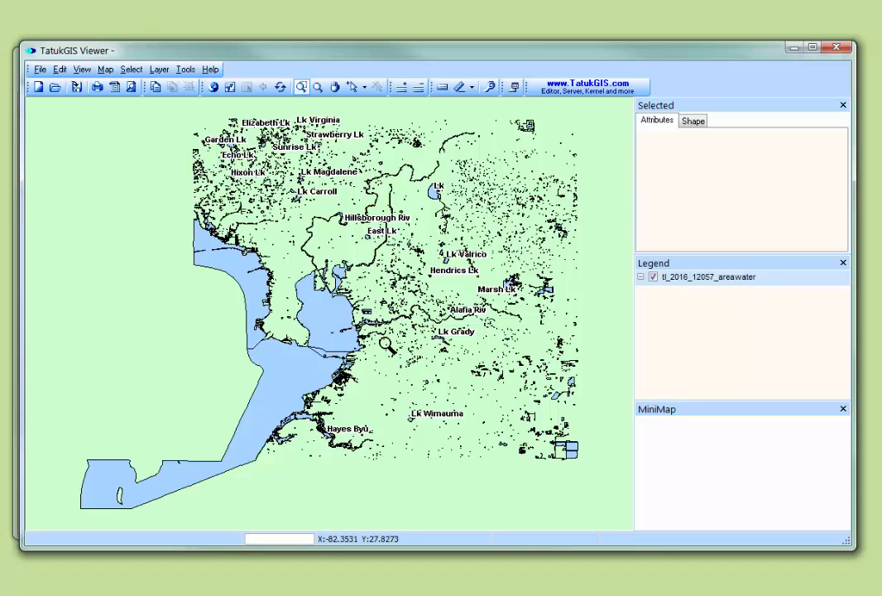
# Add tl_2016_12057_roads.shp from the Hillsborough FL folder as a second layer
pyautogui.click(160, 71)
pyautogui.click(177, 87)
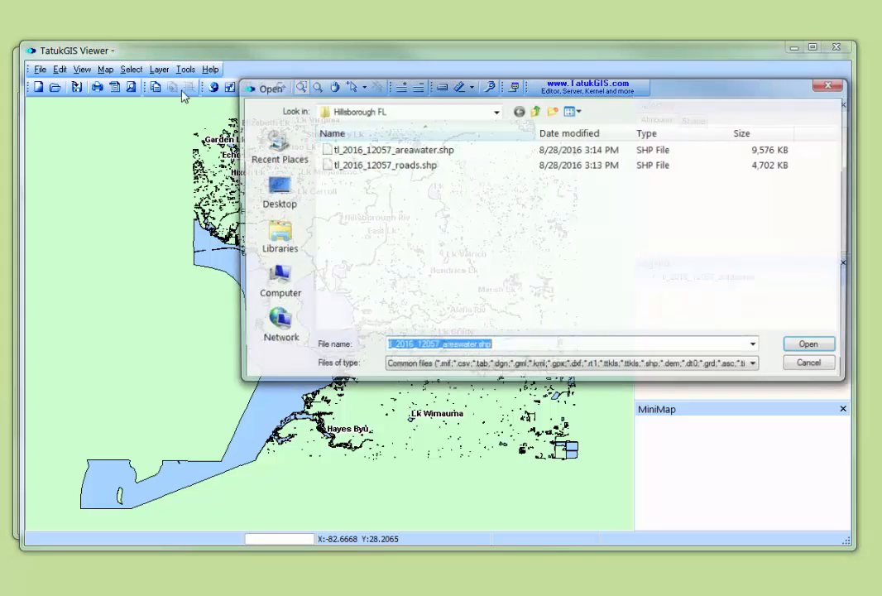
pyautogui.click(411, 168)
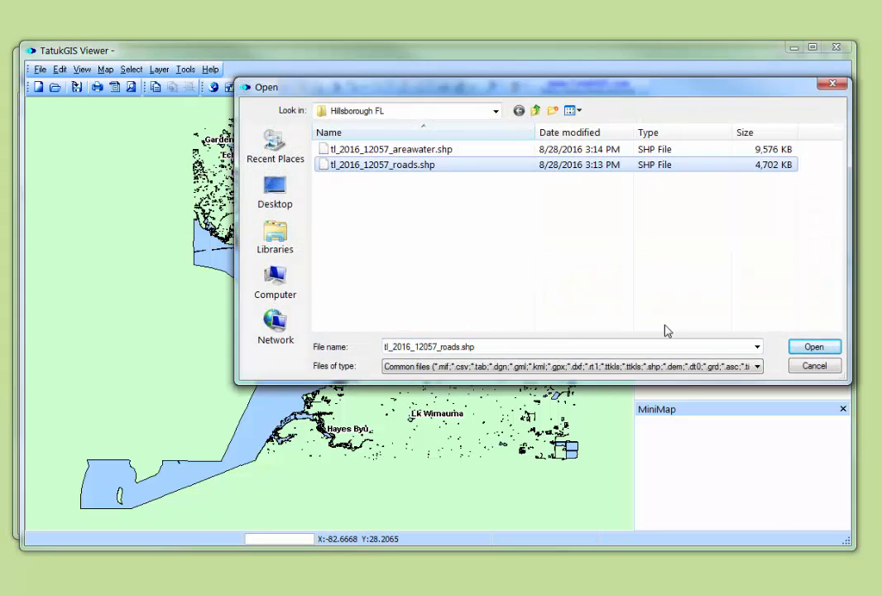
pyautogui.click(801, 349)
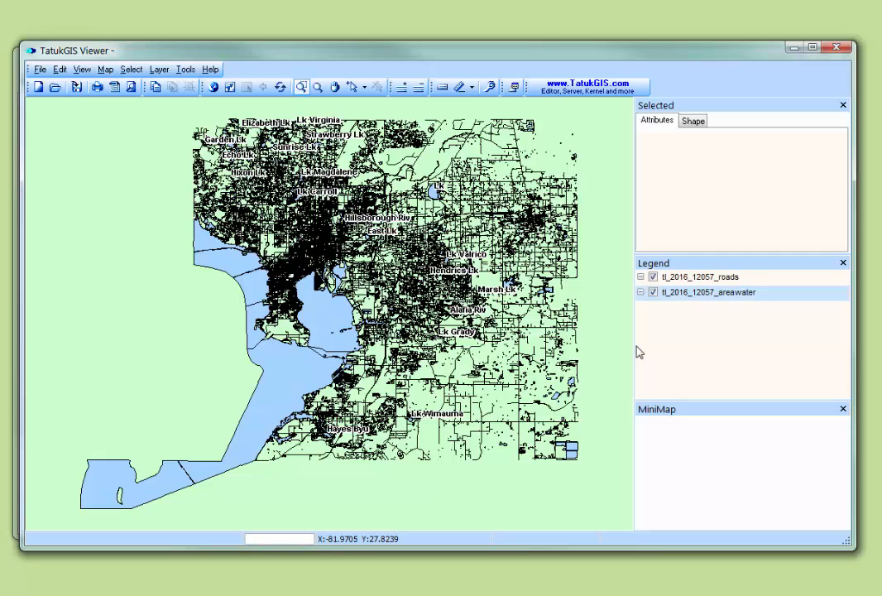
# Load the layer properties from TigerRoads.ini in the Map Files folder onto the roads layer
pyautogui.click(688, 282)
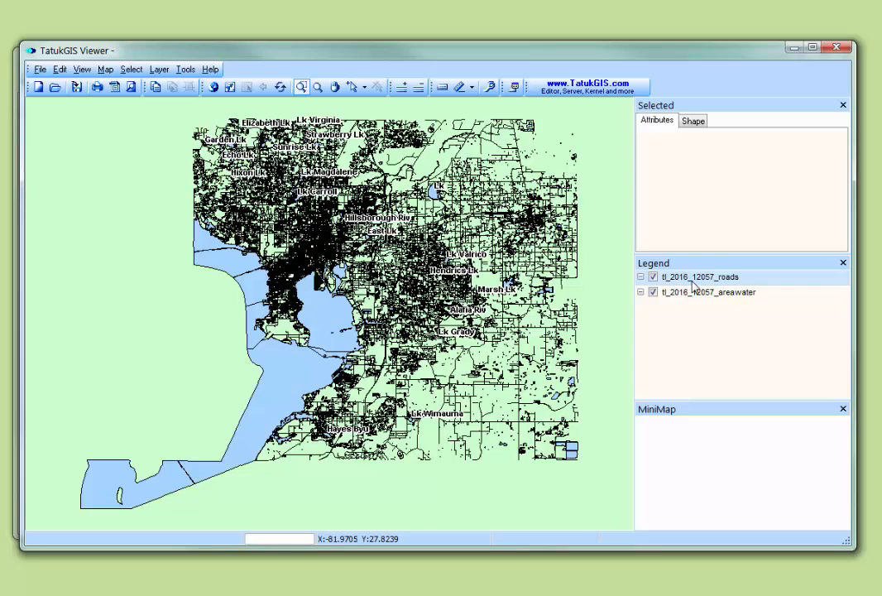
pyautogui.click(160, 71)
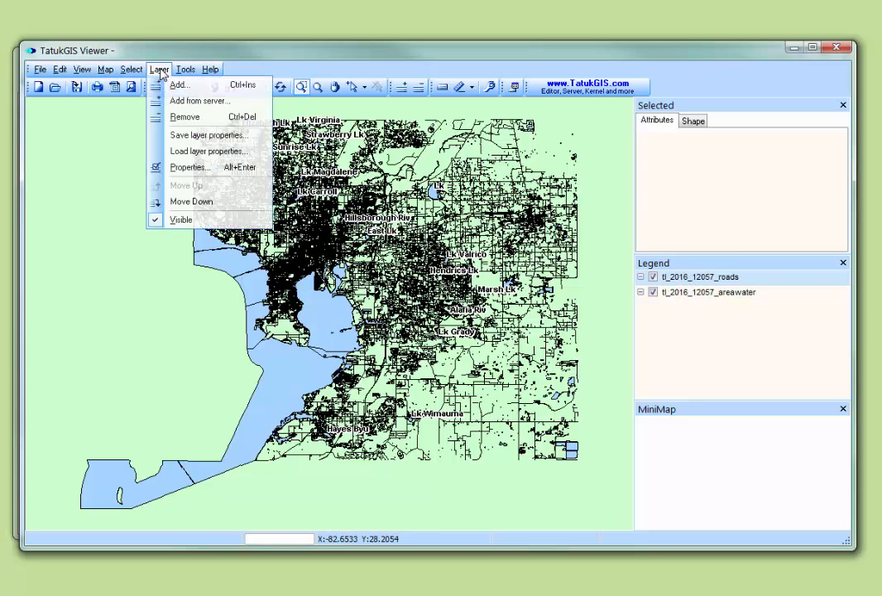
pyautogui.click(190, 152)
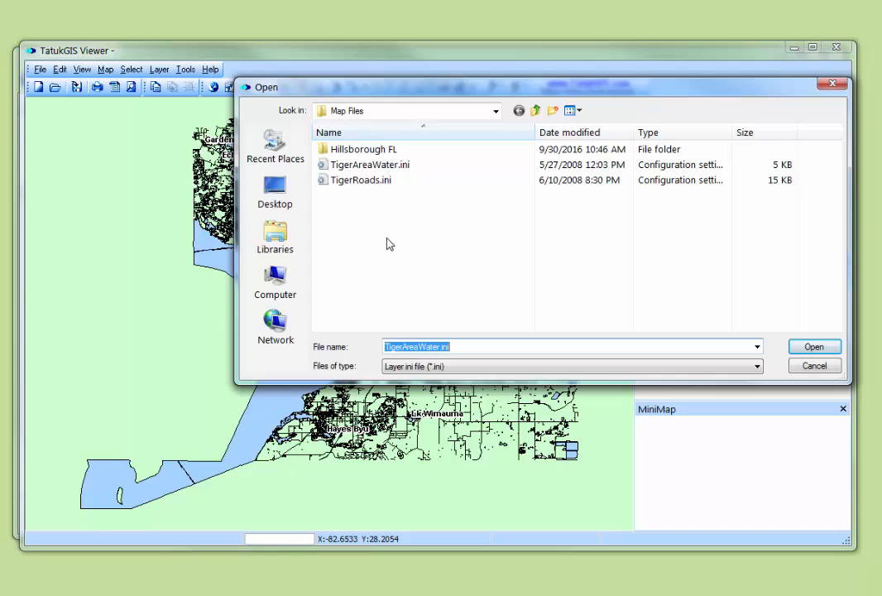
pyautogui.click(369, 181)
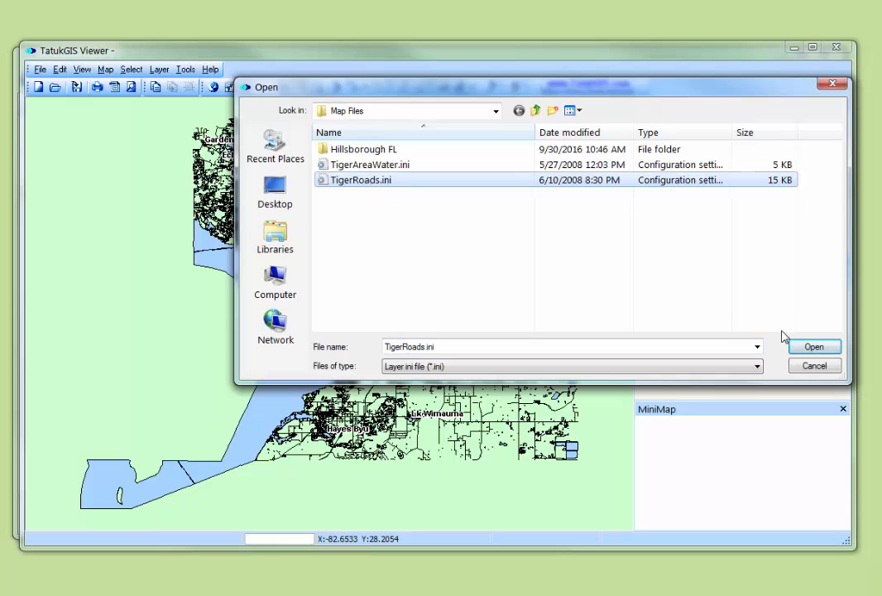
pyautogui.click(801, 346)
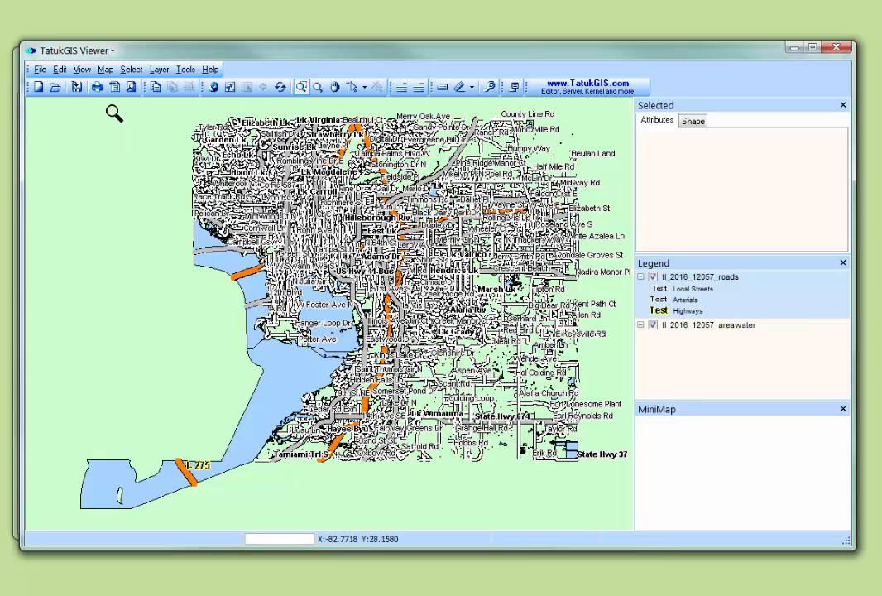
# Set the map units of the Hillsborough County map to Decimal Degree
pyautogui.click(106, 70)
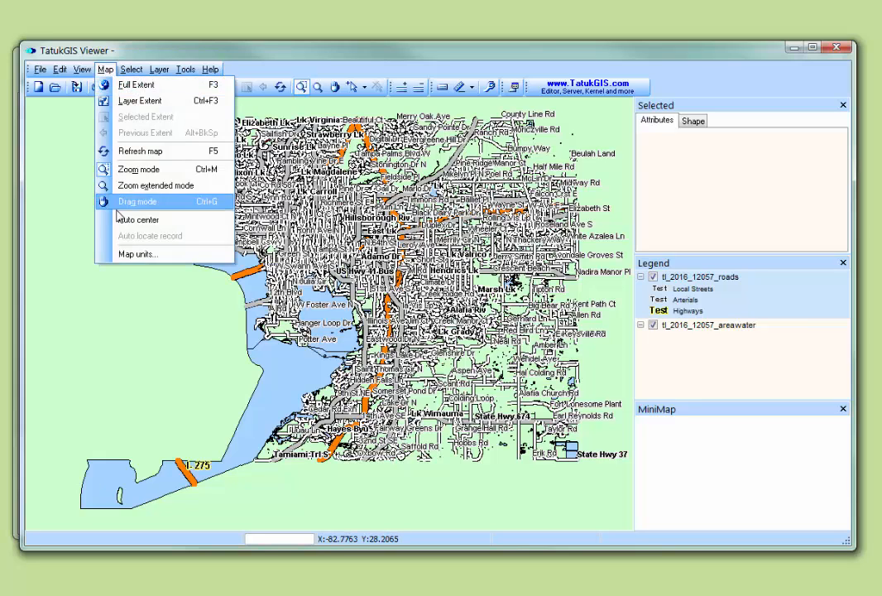
pyautogui.click(130, 256)
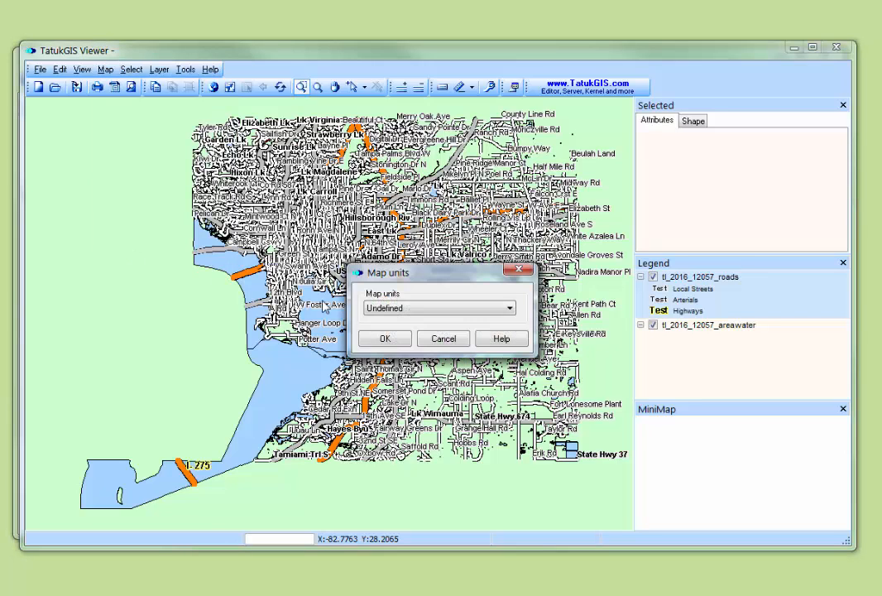
pyautogui.click(510, 309)
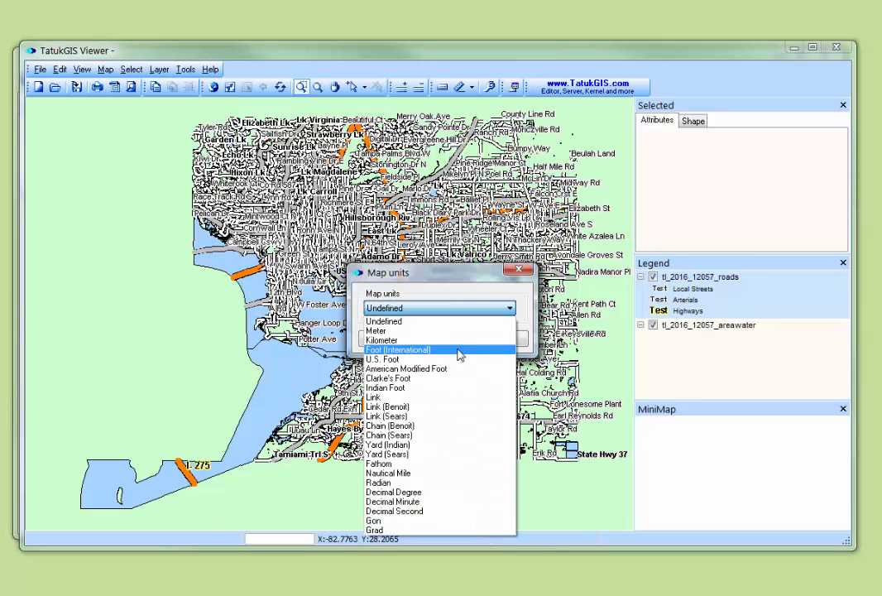
pyautogui.click(408, 494)
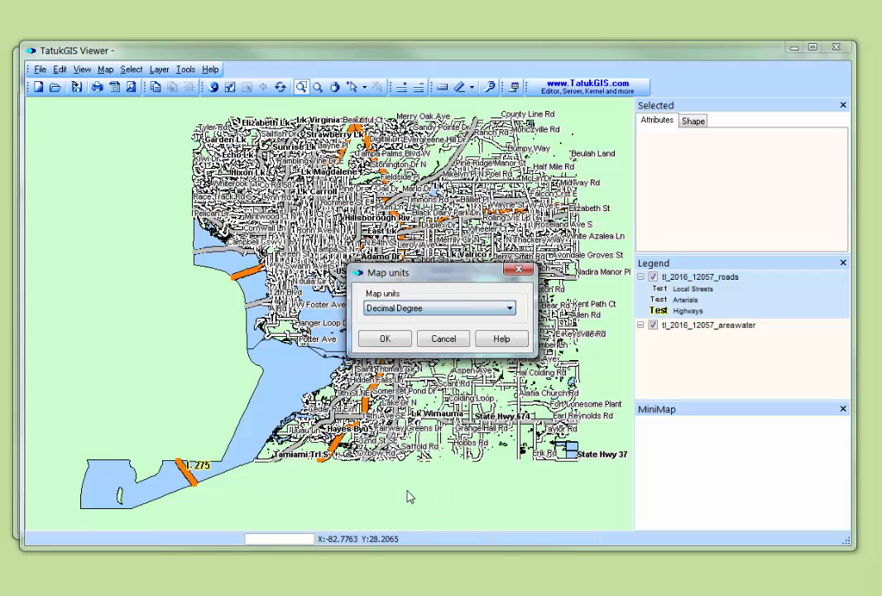
pyautogui.click(385, 339)
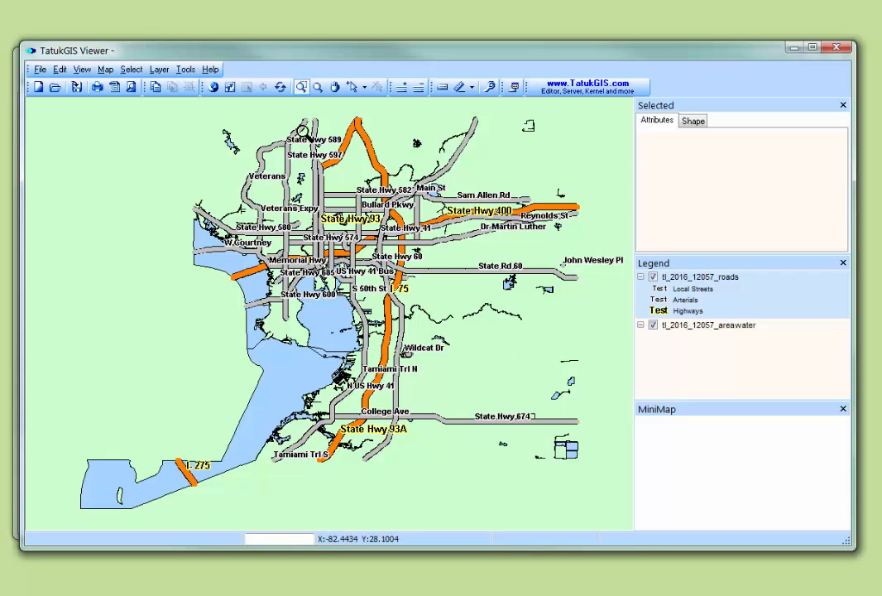
# Review the map background color and paint settings in the viewer options, leaving without applying changes
pyautogui.click(185, 73)
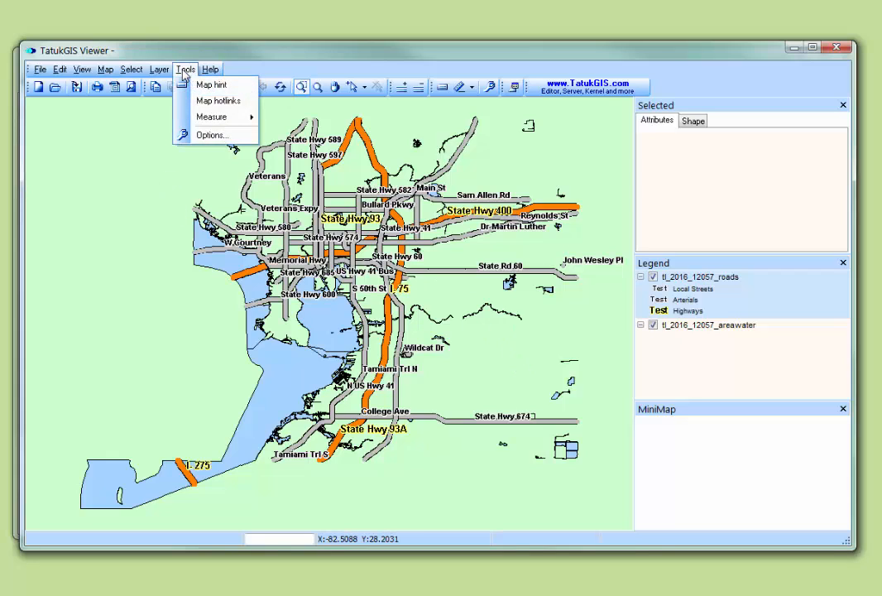
pyautogui.click(205, 137)
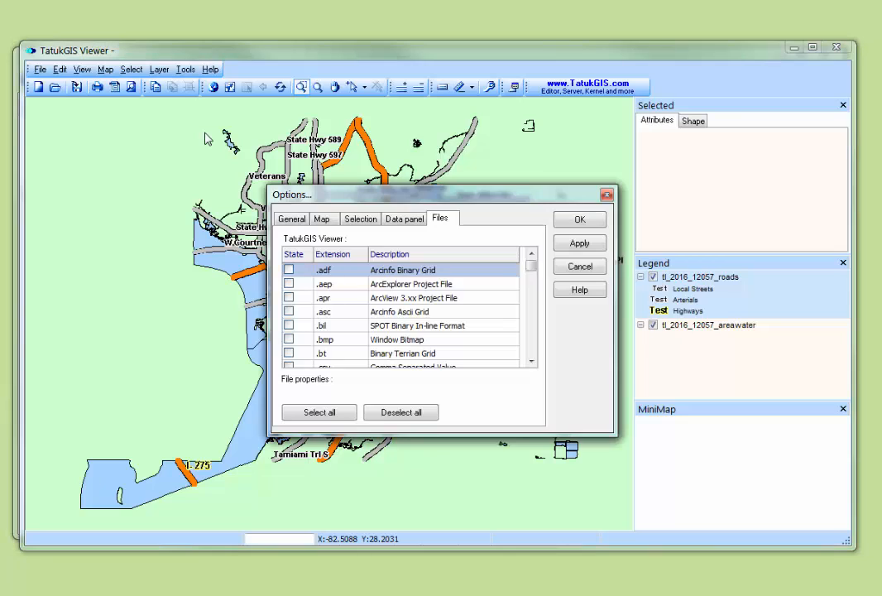
pyautogui.click(322, 219)
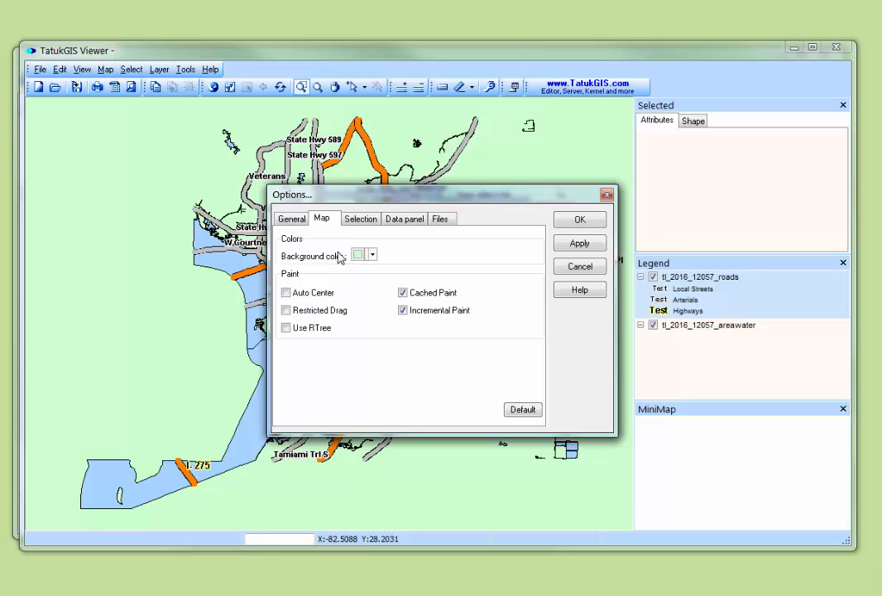
pyautogui.click(579, 266)
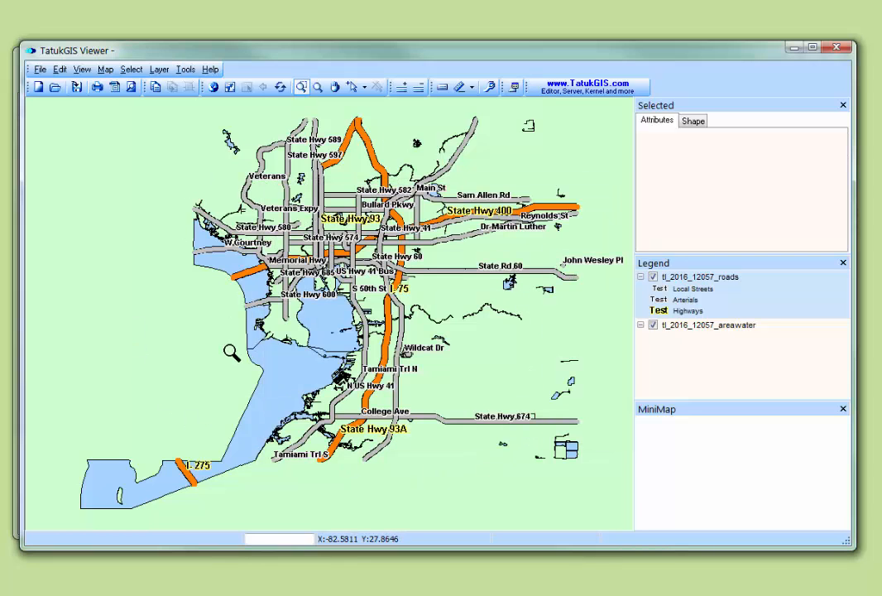
# Save the map as a TatukGIS project file named PCT in the Hillsborough FL folder
pyautogui.click(40, 71)
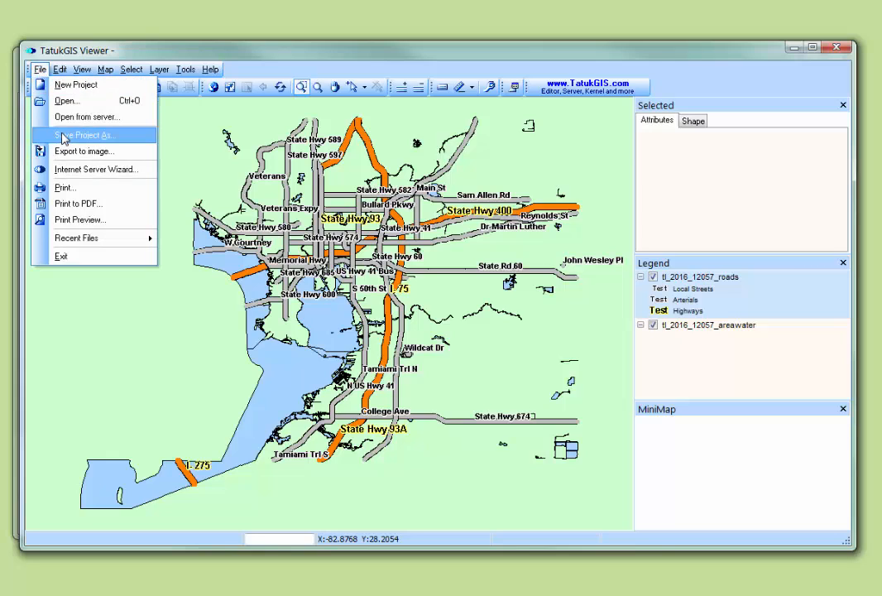
pyautogui.click(64, 137)
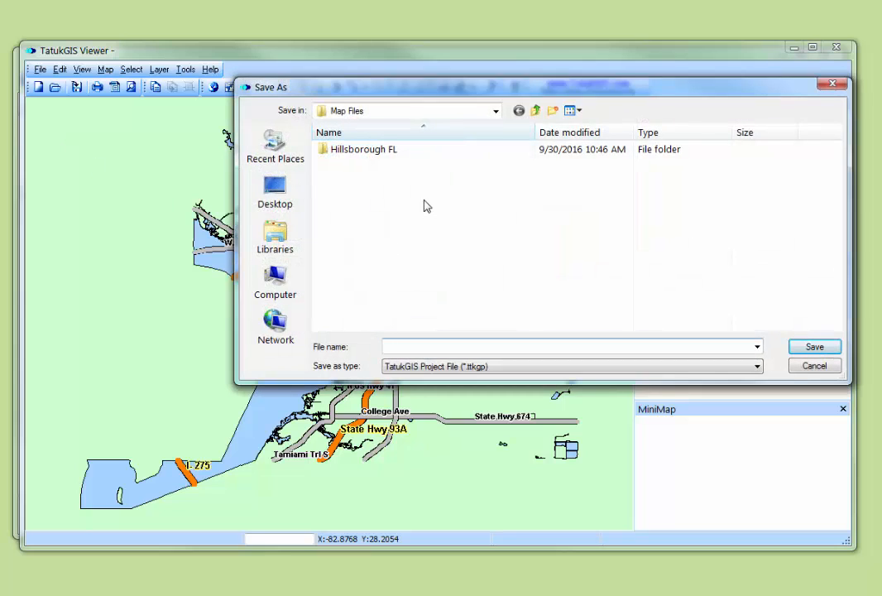
pyautogui.doubleClick(325, 151)
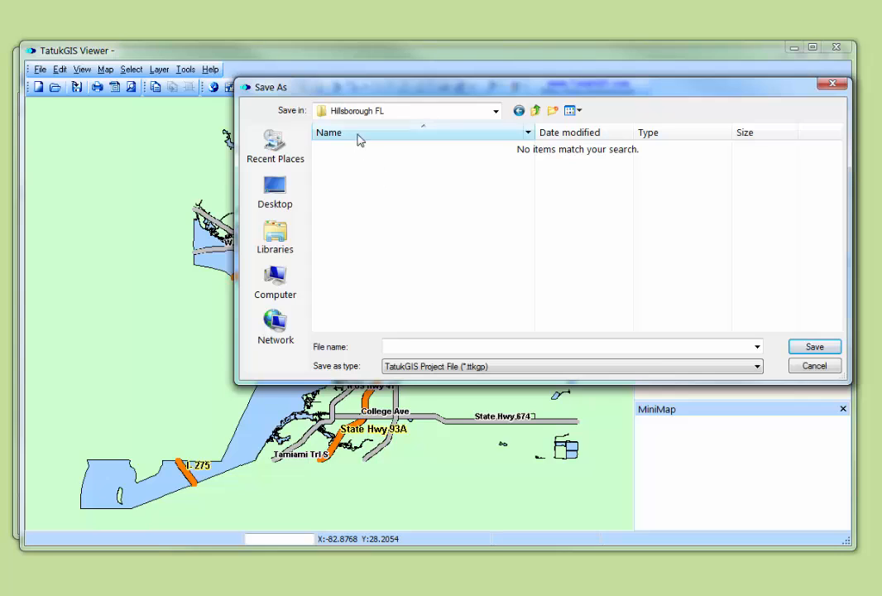
pyautogui.click(389, 347)
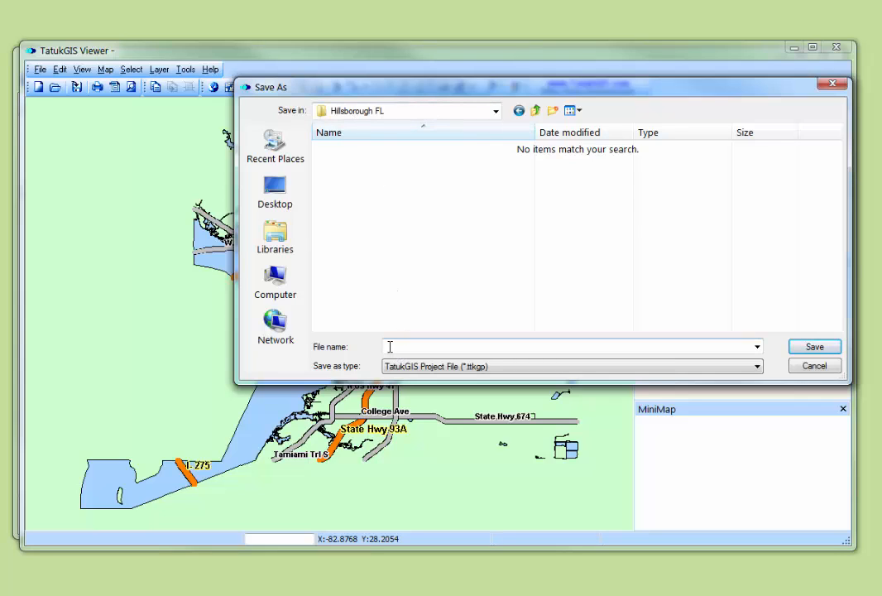
pyautogui.write('PC')
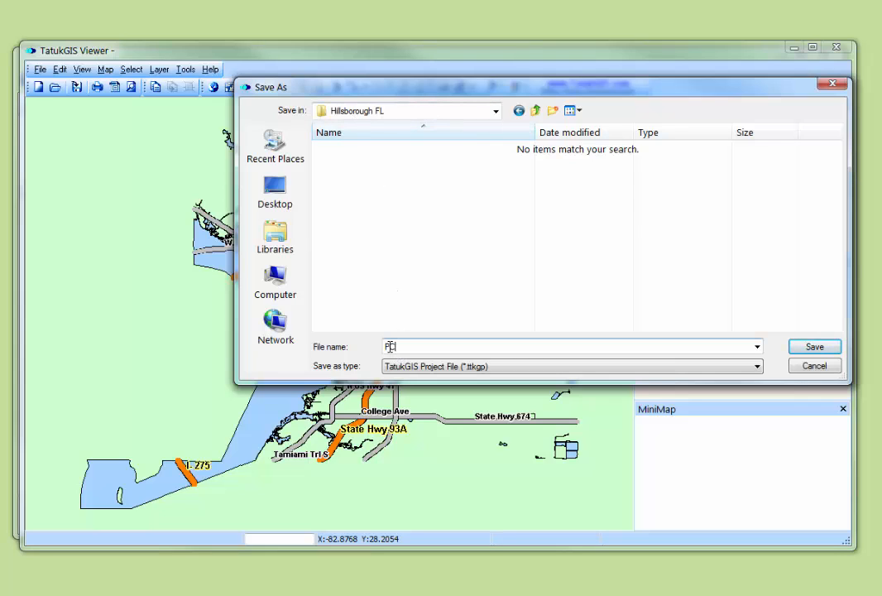
pyautogui.write('T')
pyautogui.click(814, 349)
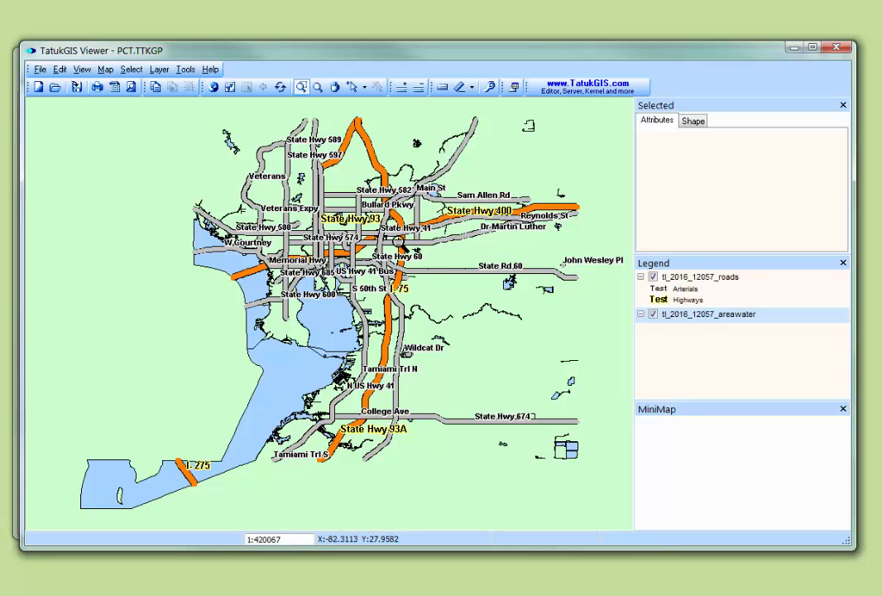
pyautogui.click(159, 71)
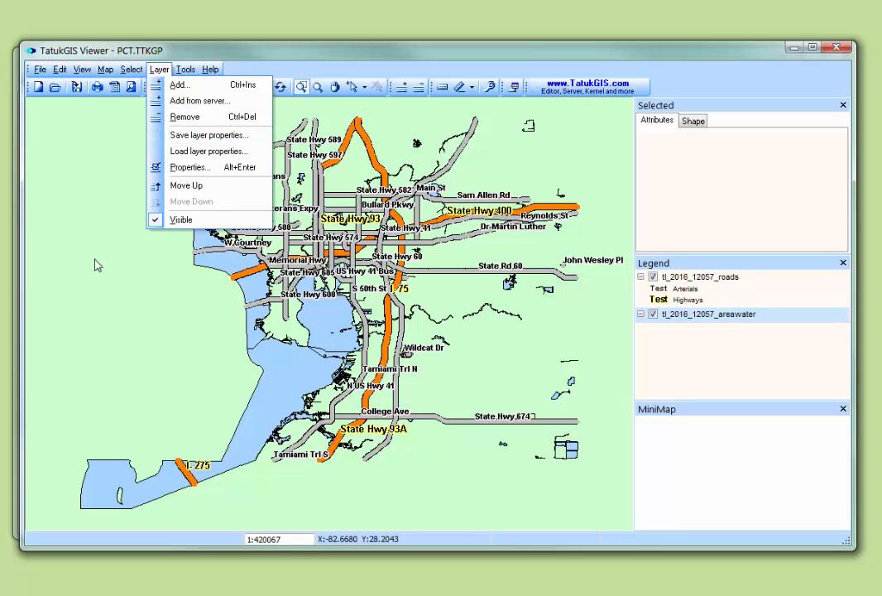
pyautogui.click(159, 270)
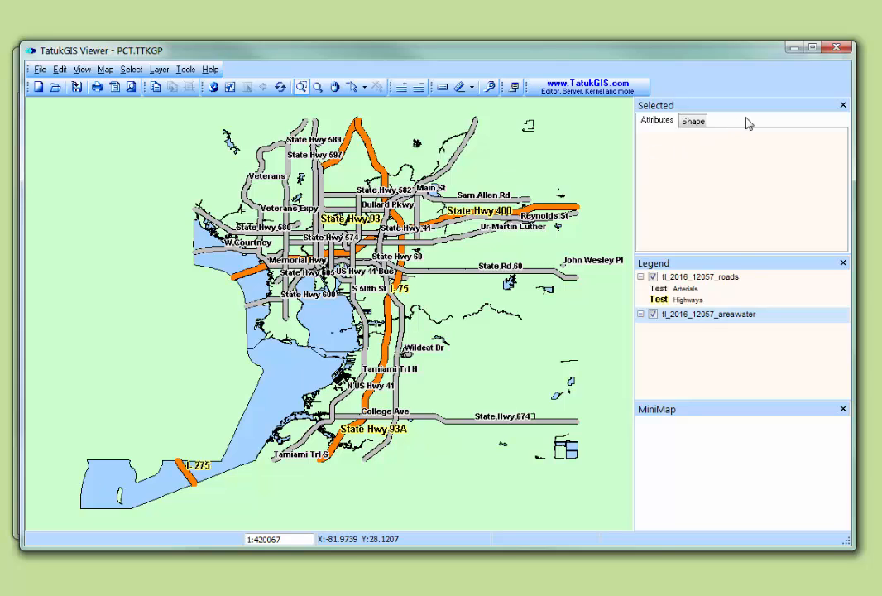
# Close TatukGIS Viewer and the Hillsborough FL folder window to return to the PC-Warrants 2 startup options
pyautogui.click(838, 50)
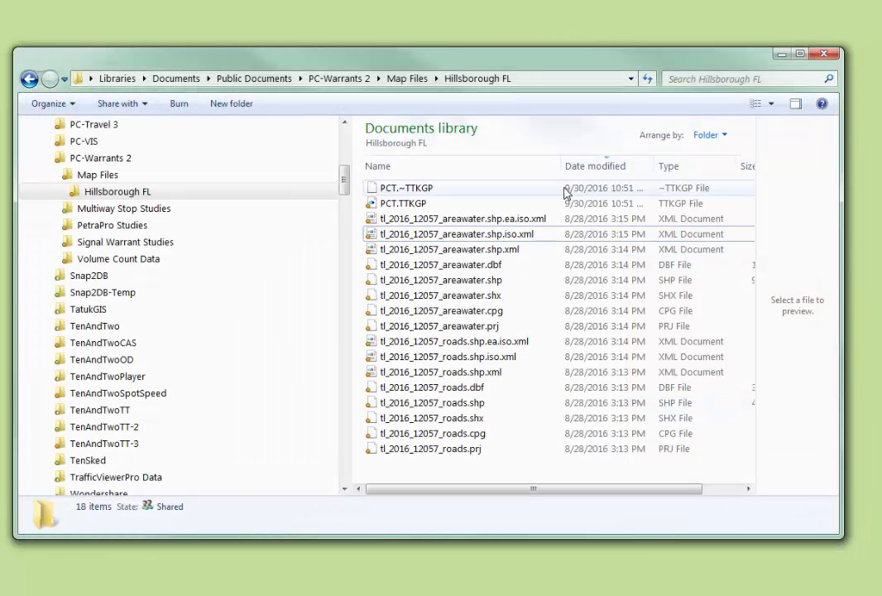
pyautogui.click(825, 56)
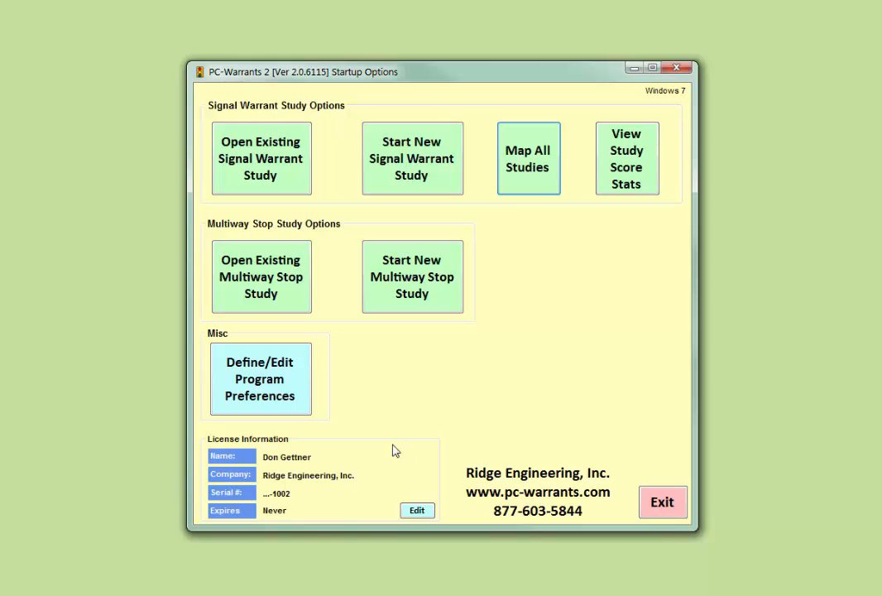
# Check the Map Files Path in the PC-Warrants 2 program preferences and accept the preferences
pyautogui.click(261, 388)
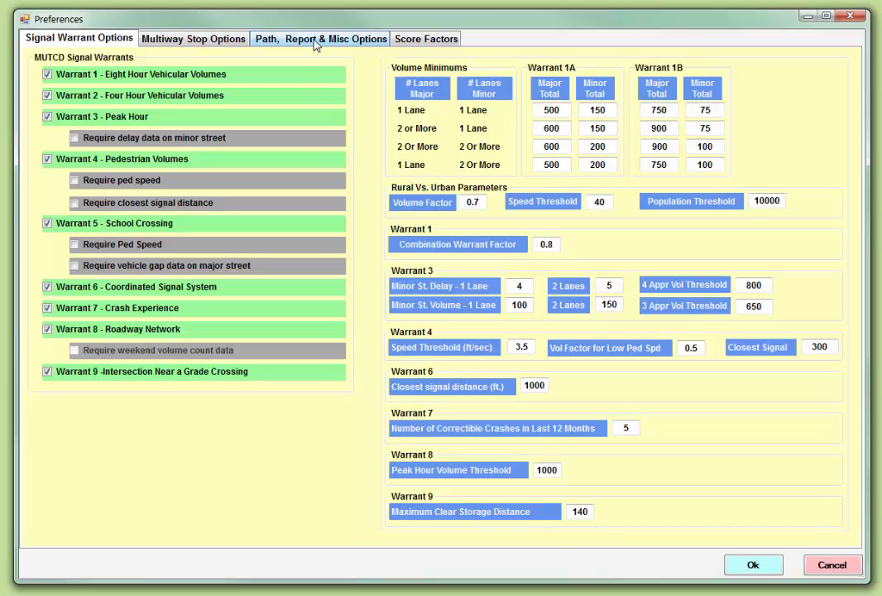
pyautogui.click(315, 43)
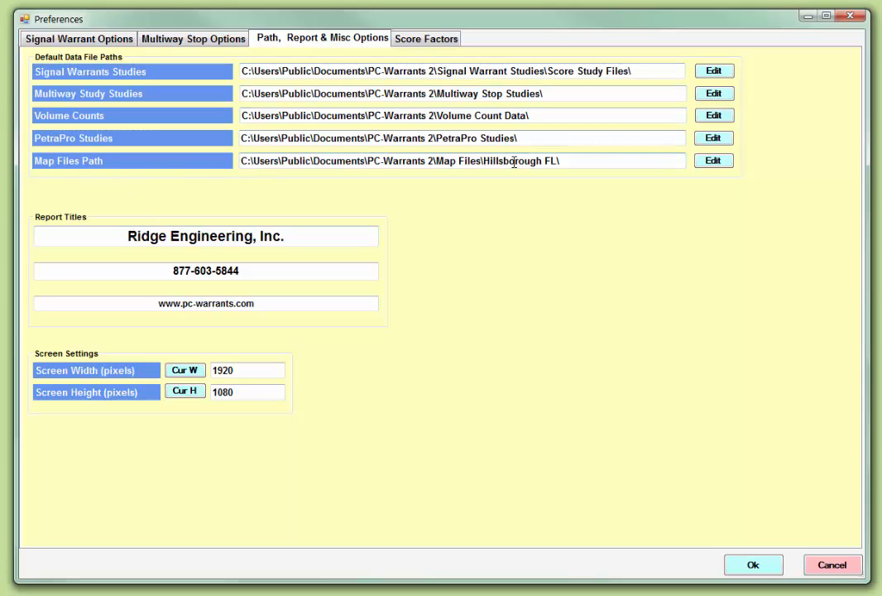
pyautogui.click(561, 161)
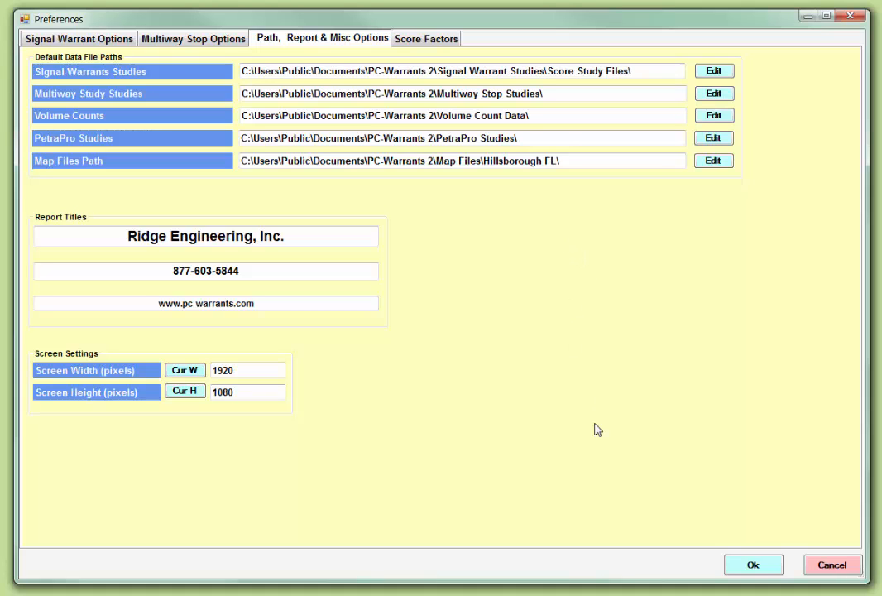
pyautogui.click(753, 566)
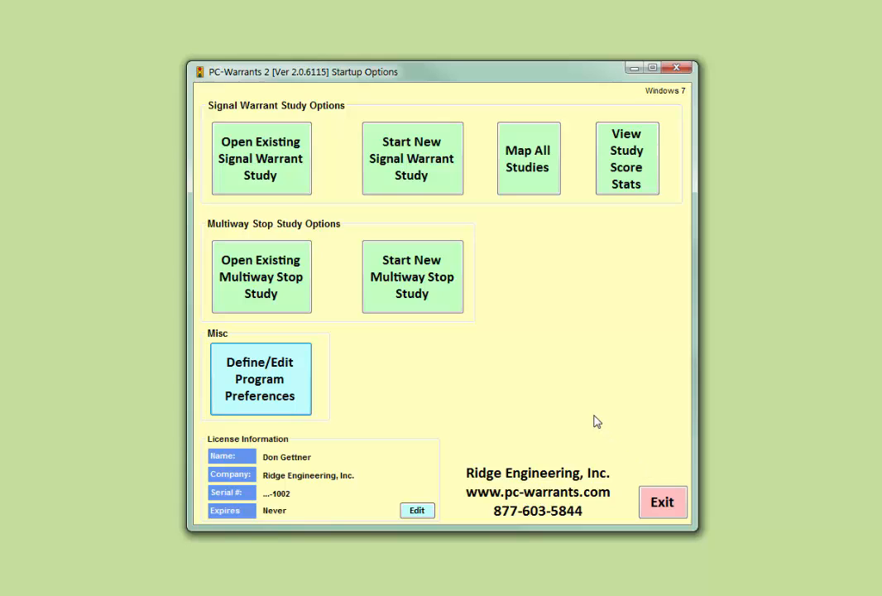